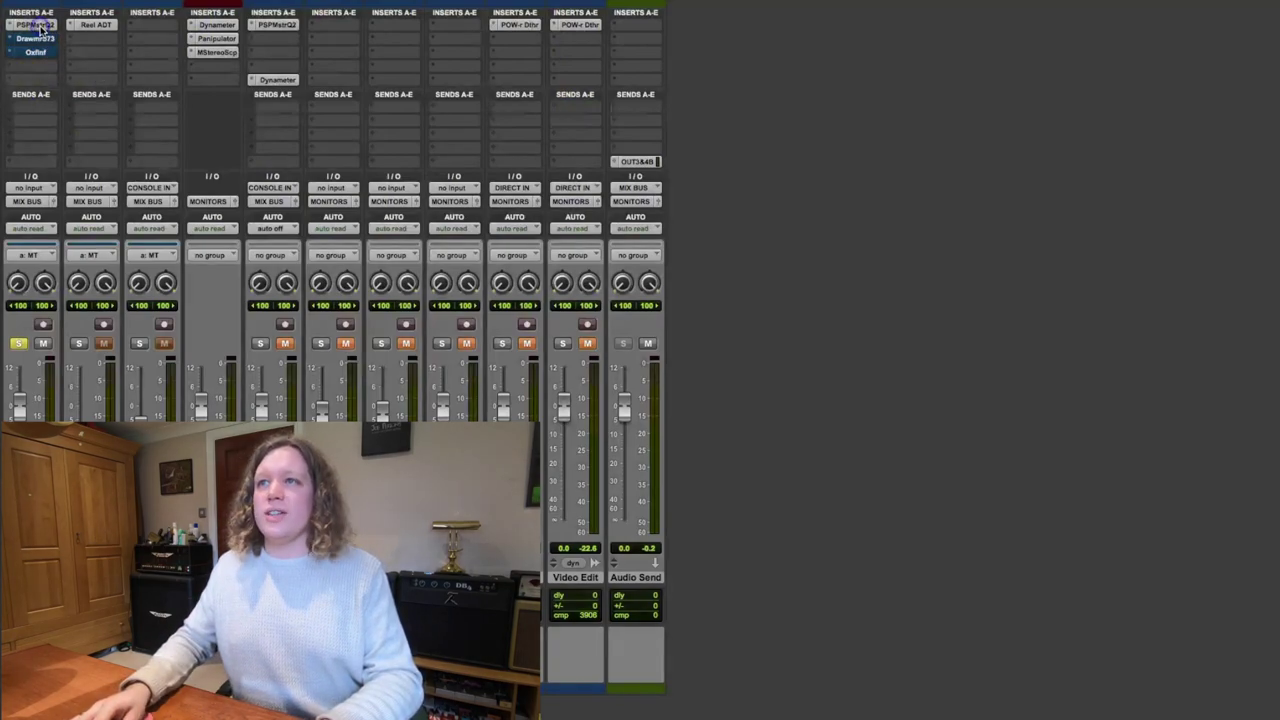
- Open the PSP MasterQ2 insert on the MIX track and toggle its bypass to compare the processed and unprocessed sound
left_click(35, 24)
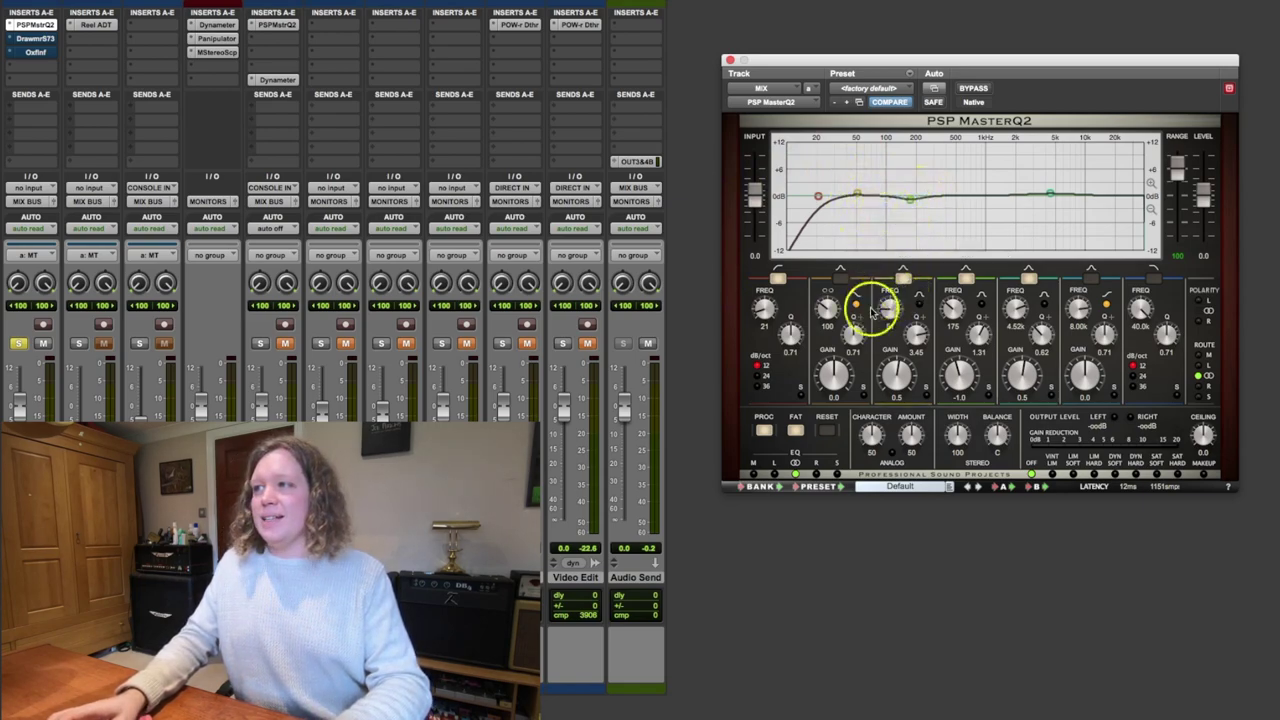
left_click(984, 92)
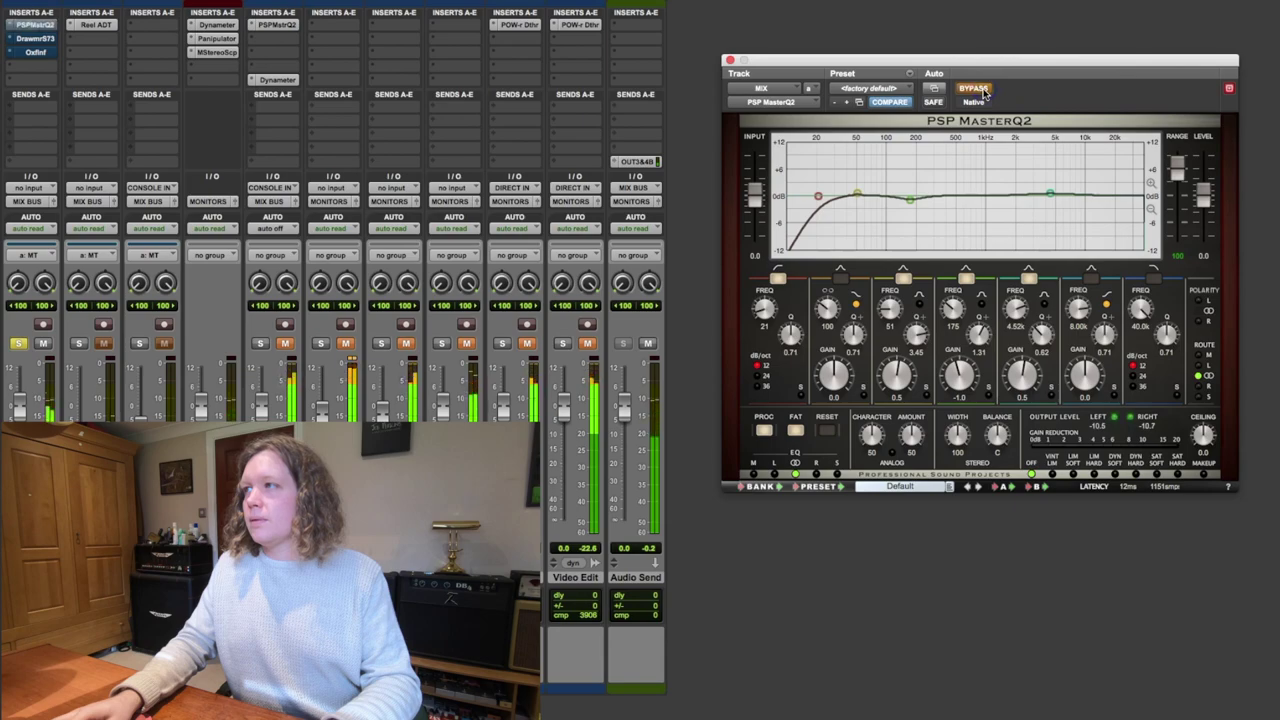
left_click(982, 92)
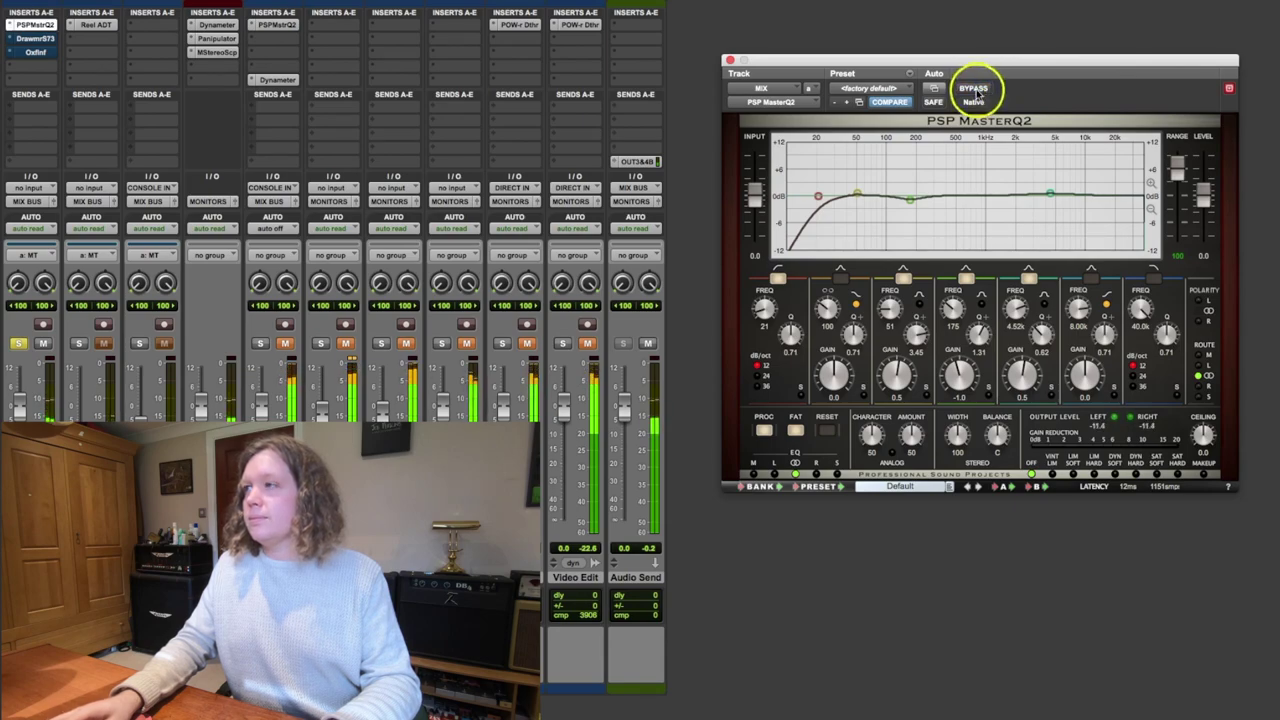
left_click(975, 90)
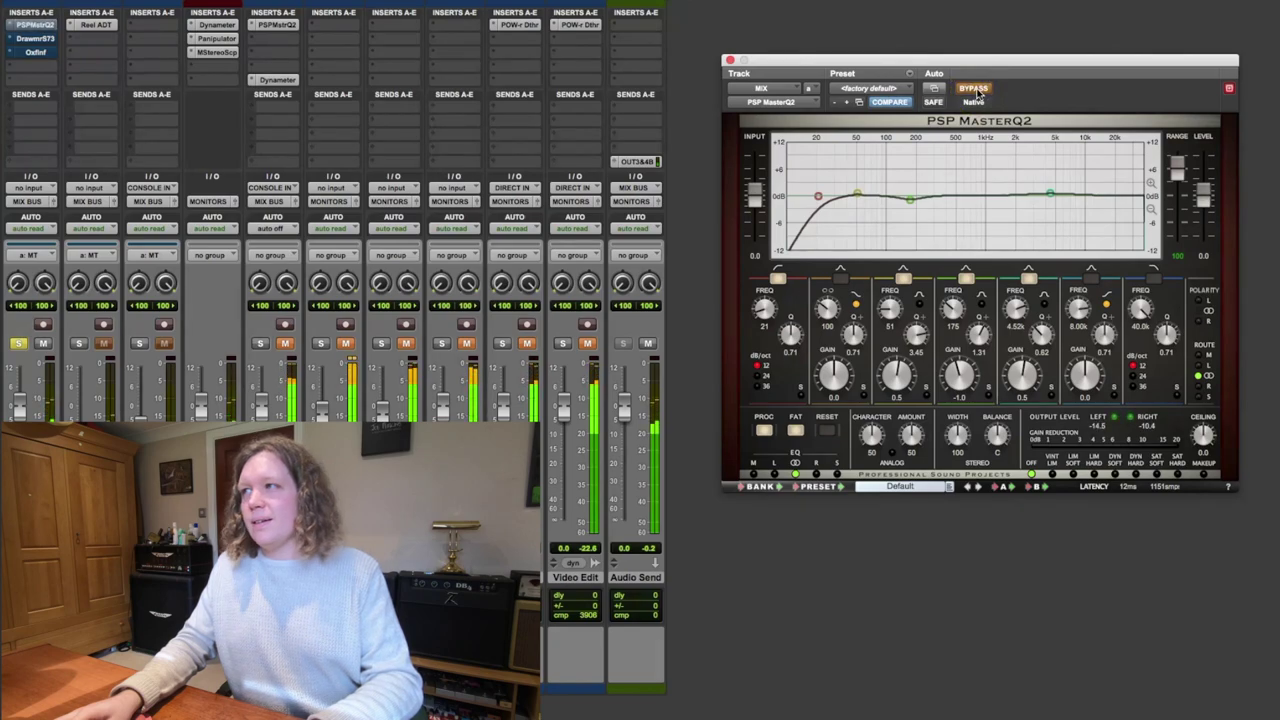
left_click(1047, 90)
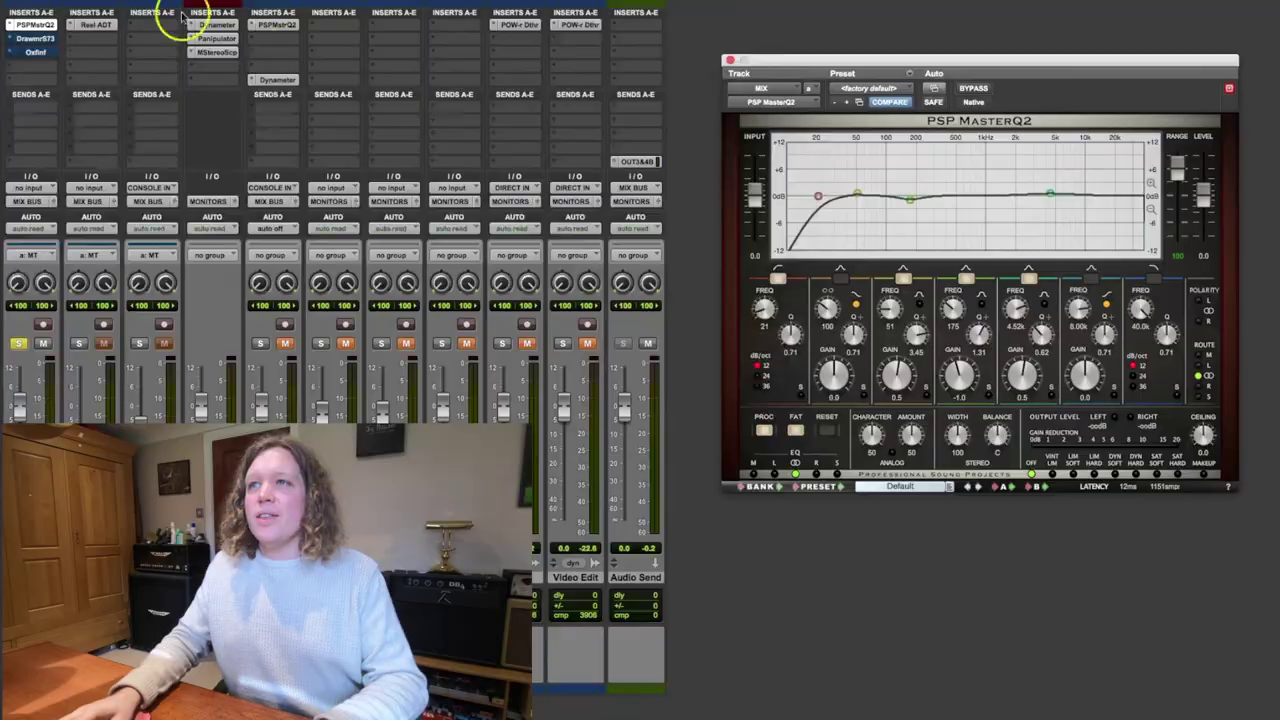
- Open the Drawmer S73 insert on the MIX track and compare the sound with the plug-in bypassed and active
left_click(33, 38)
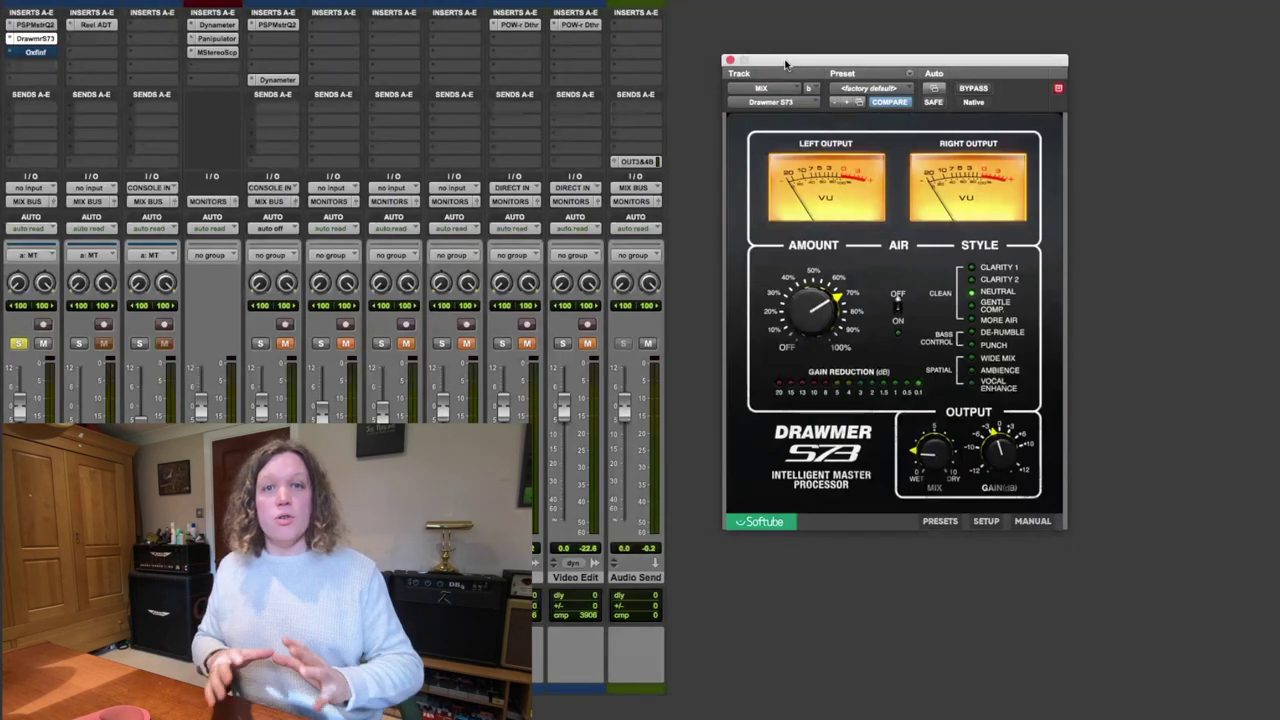
left_click_drag(788, 60, 747, 37)
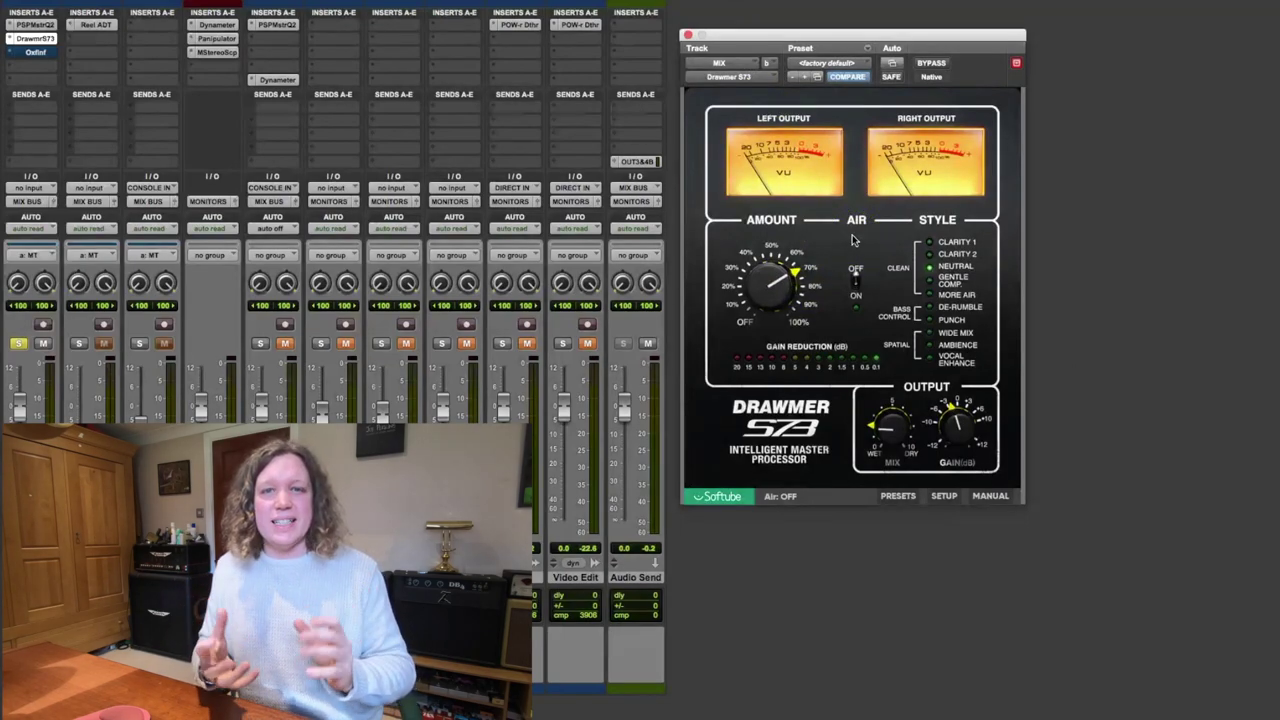
left_click_drag(847, 428, 873, 370)
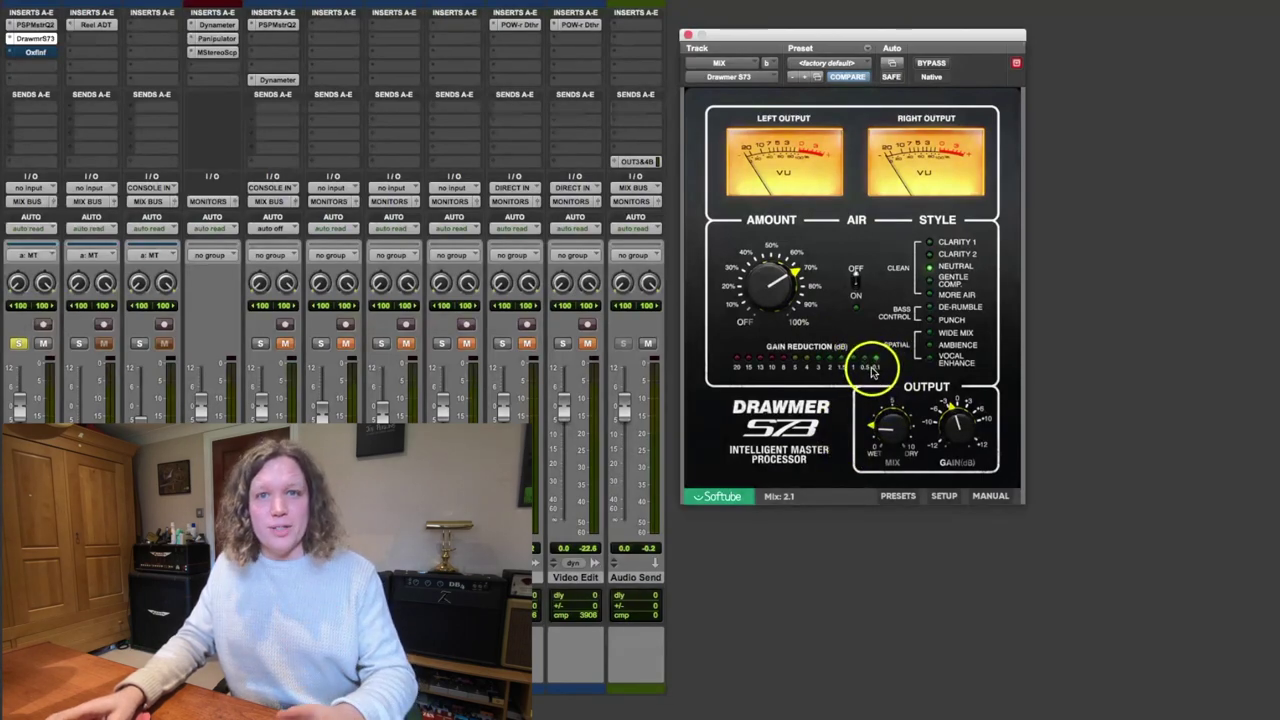
left_click(940, 64)
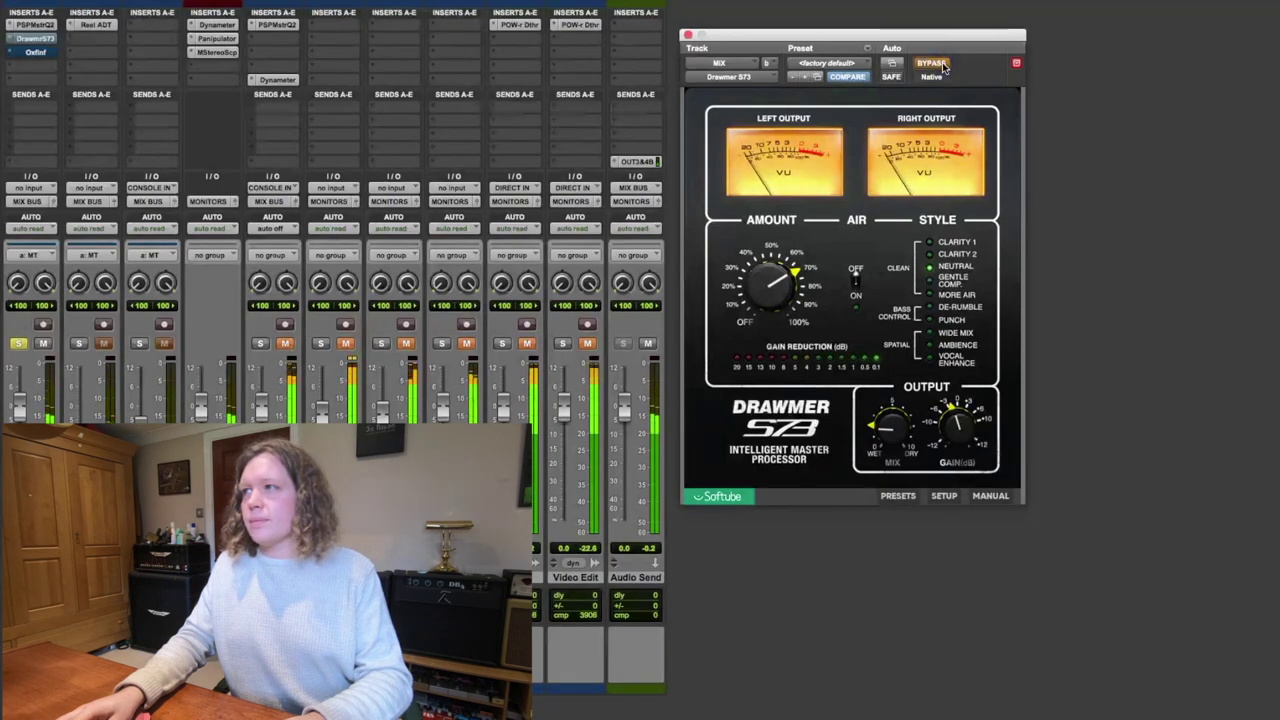
left_click(940, 64)
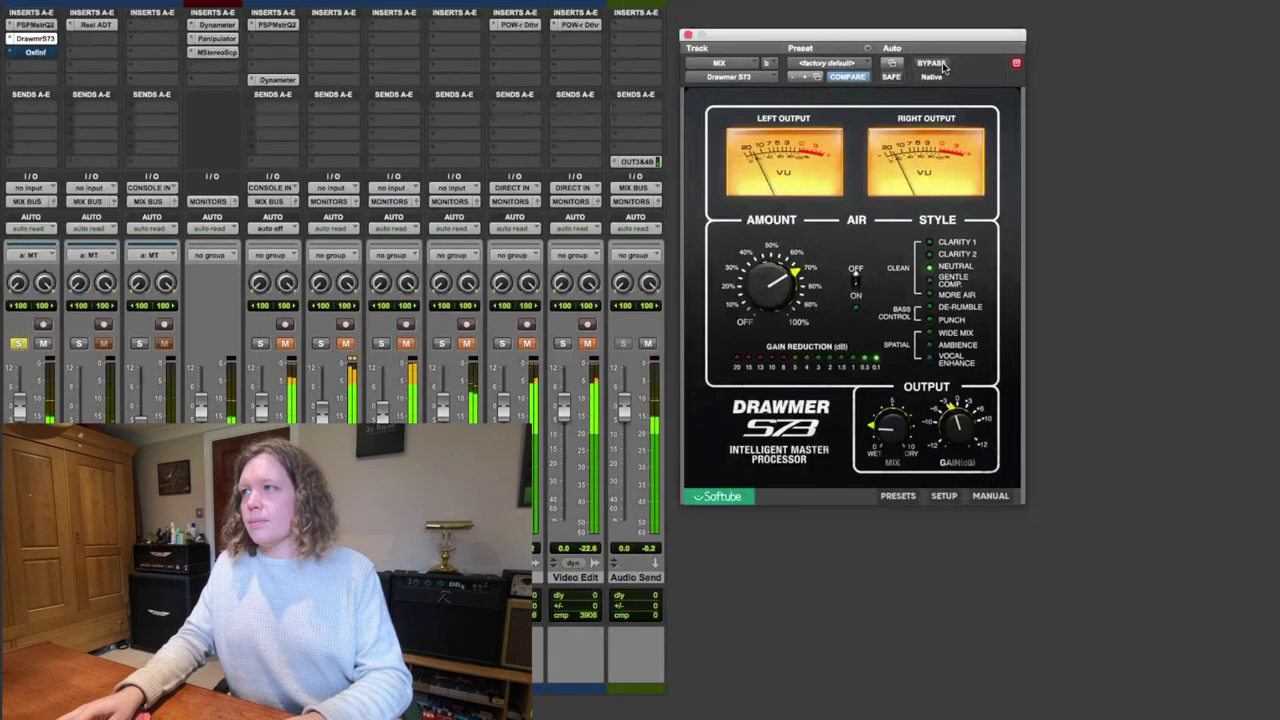
left_click(940, 64)
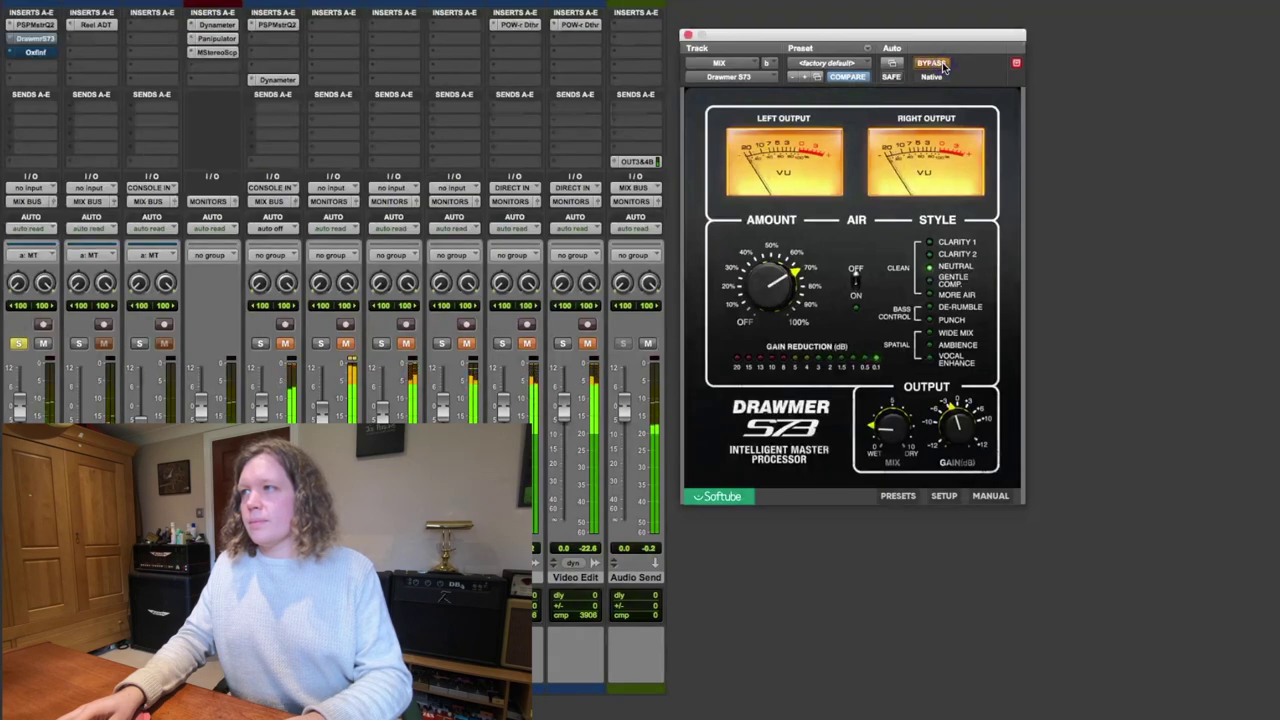
left_click(940, 64)
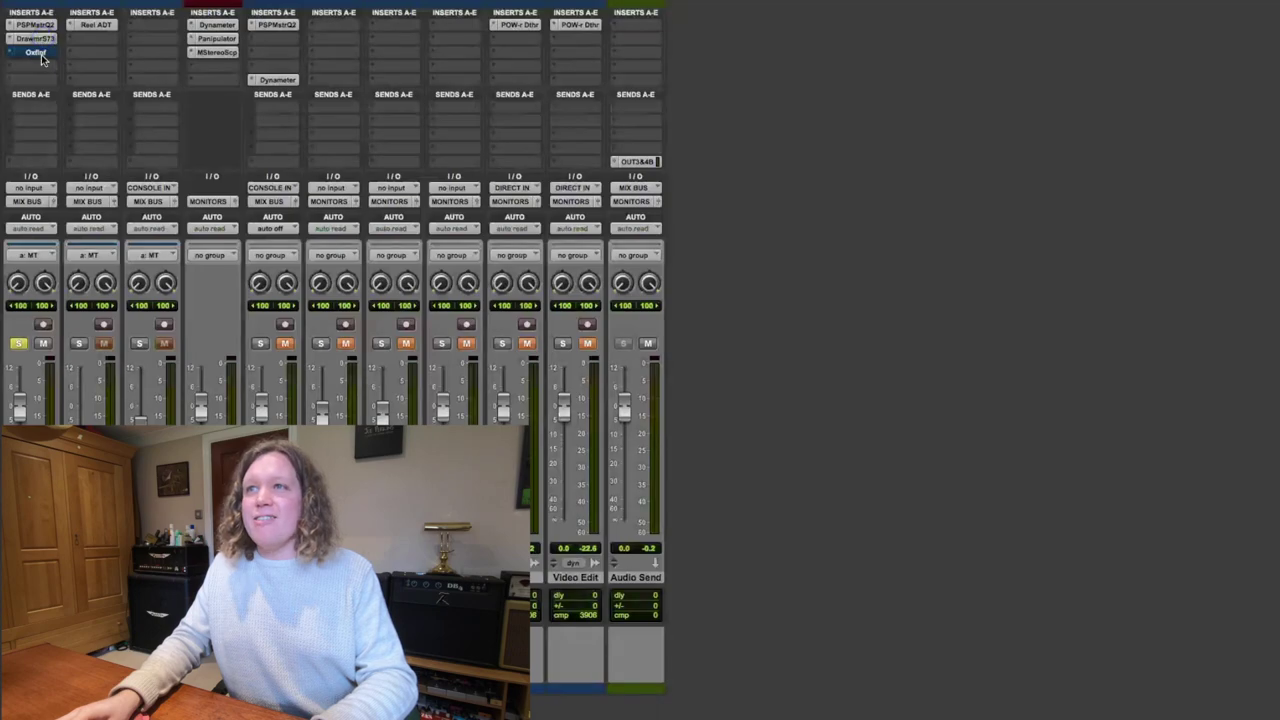
- Open the Oxford Inflator insert on the MIX track, play the song and compare it bypassed and active
left_click(38, 52)
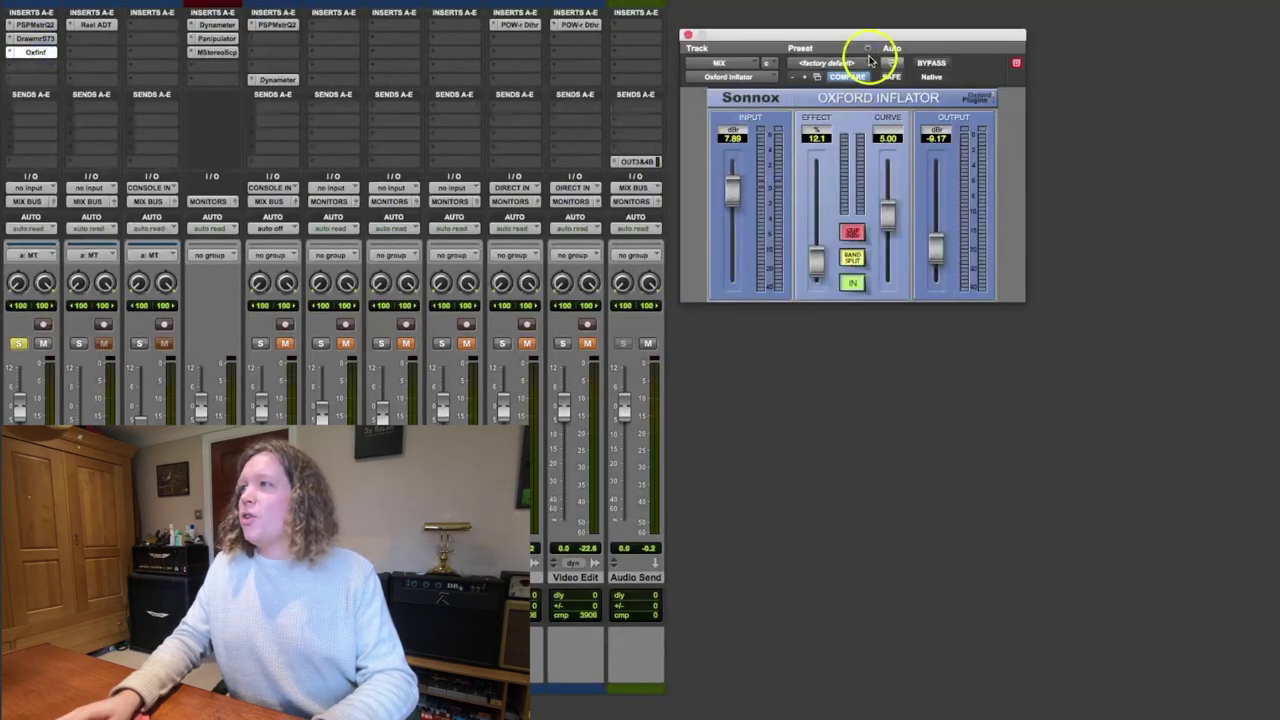
left_click_drag(866, 37, 874, 40)
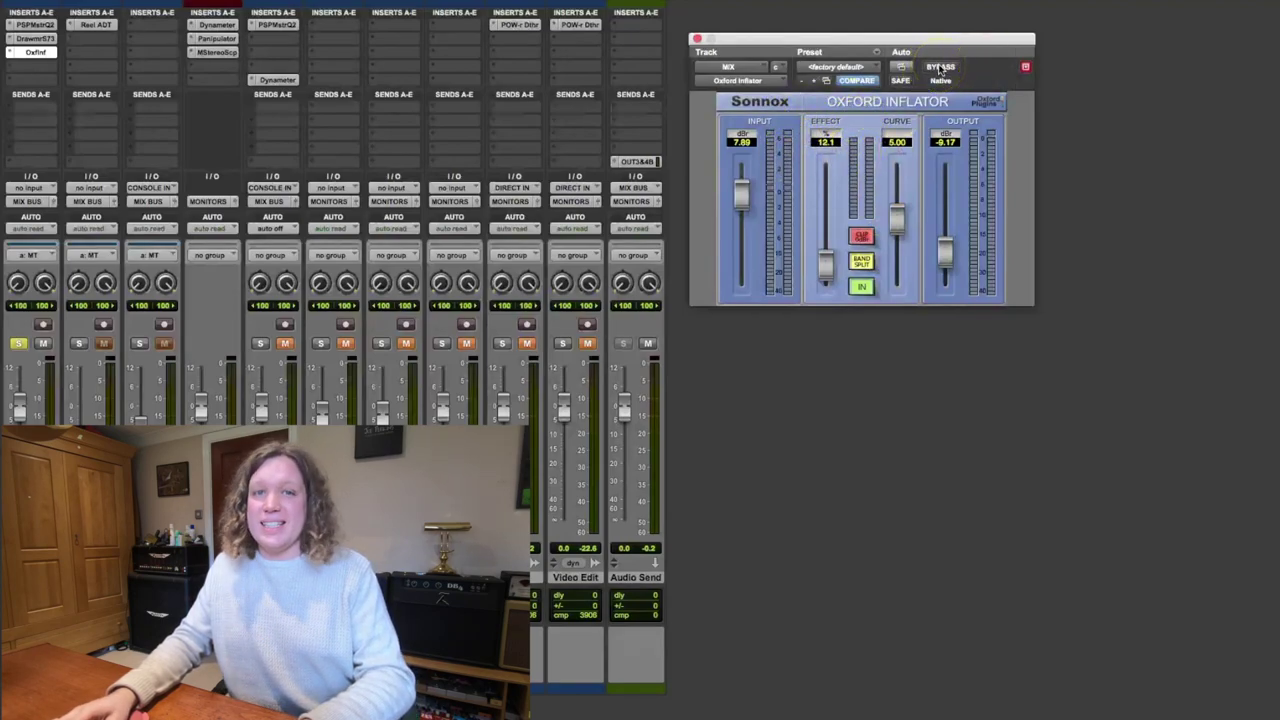
key("space")
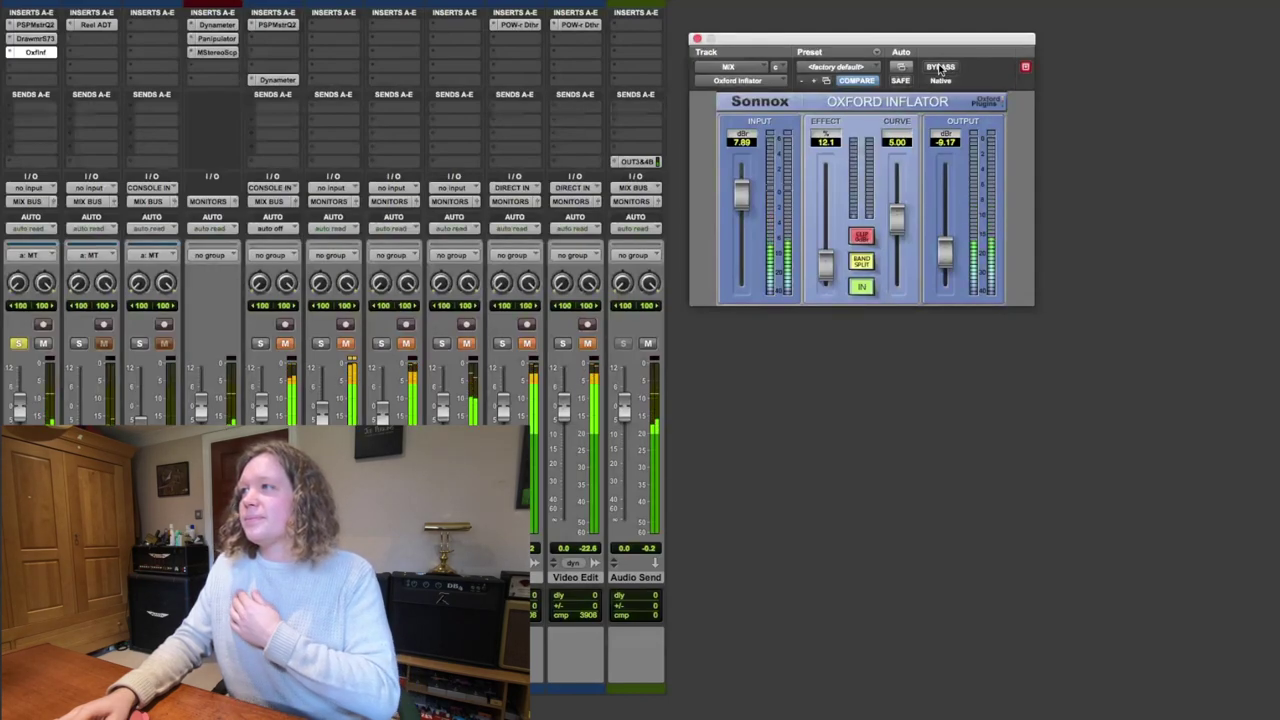
left_click(940, 67)
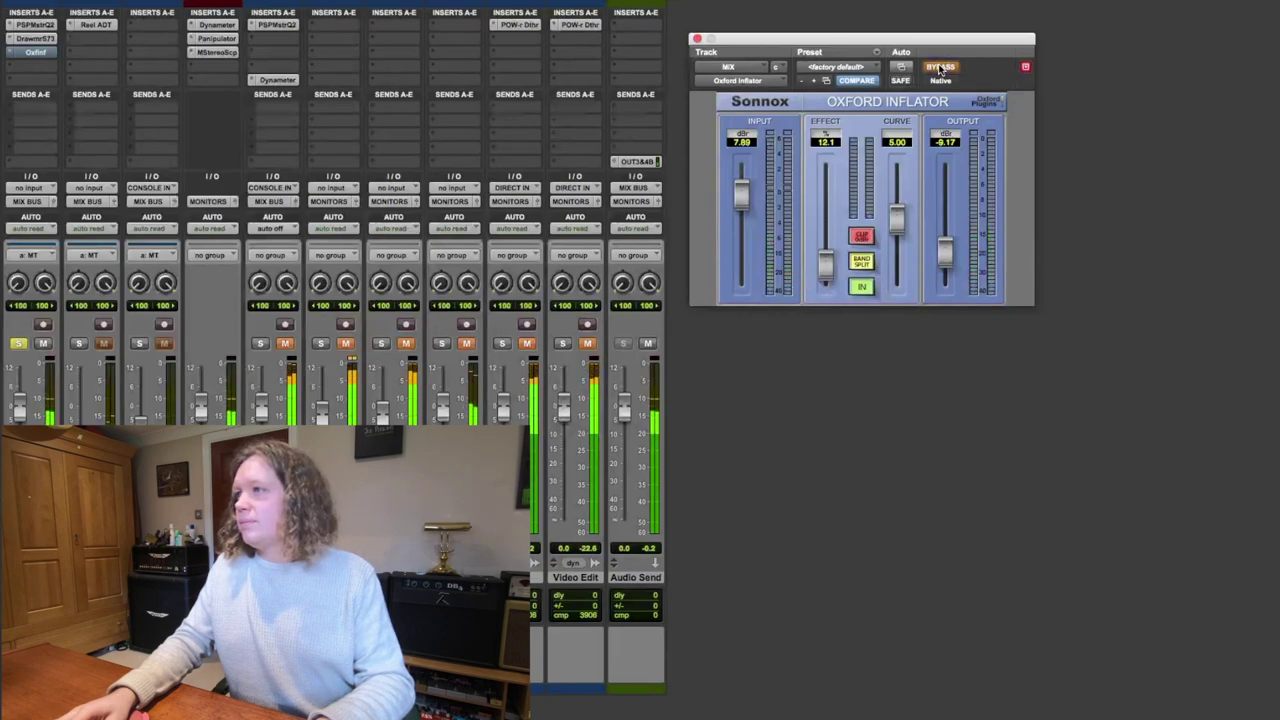
left_click(940, 67)
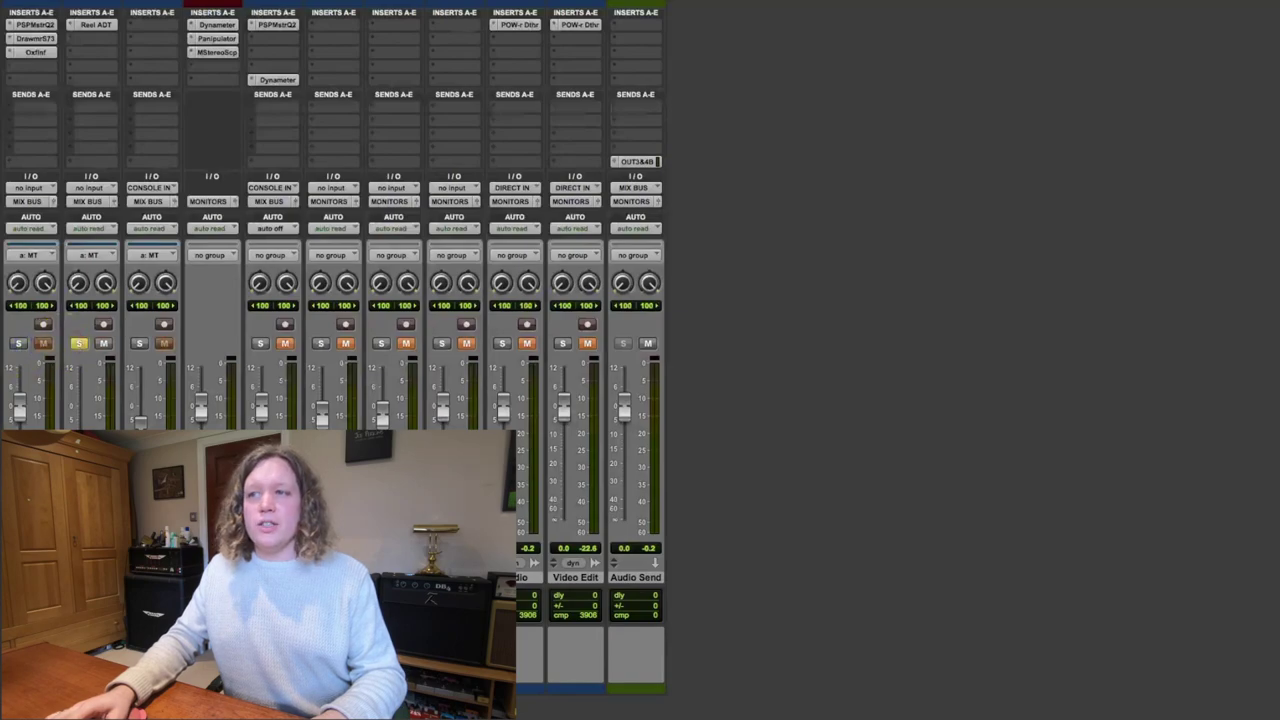
- Open the Reel ADT insert on the ADT track, turn that track's automation off and play it soloed
left_click(96, 24)
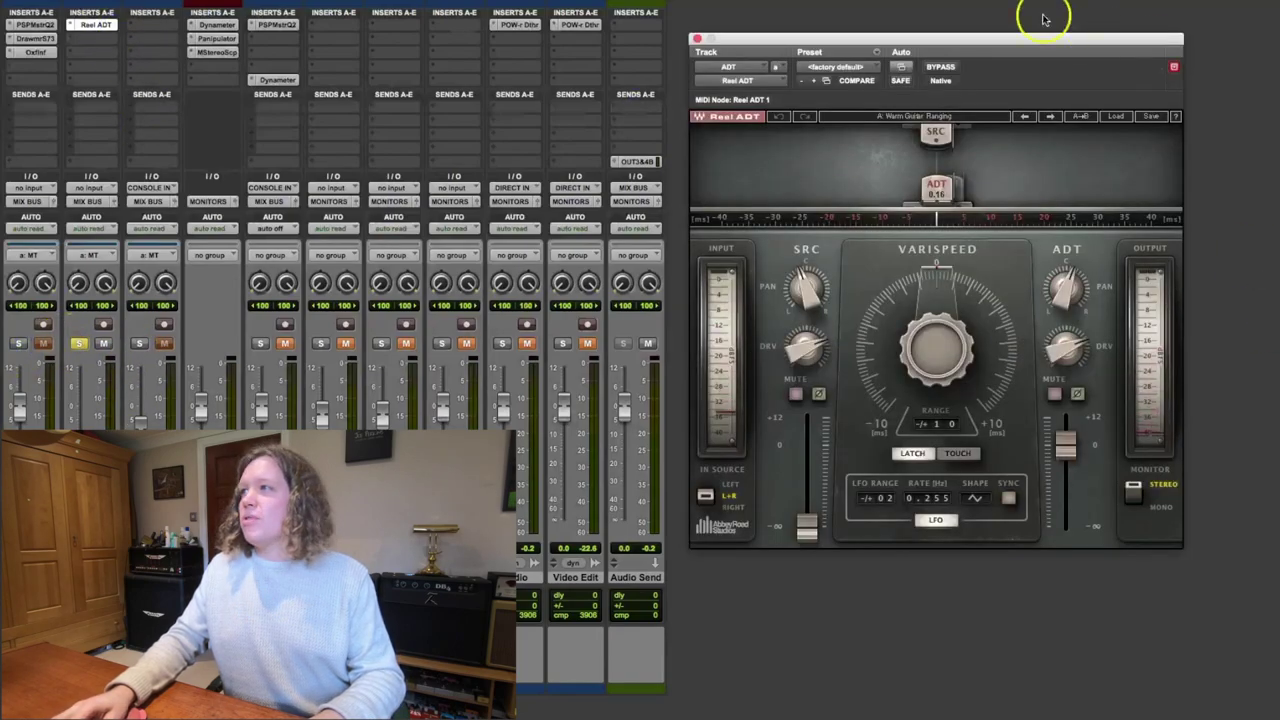
left_click_drag(900, 38, 1009, 53)
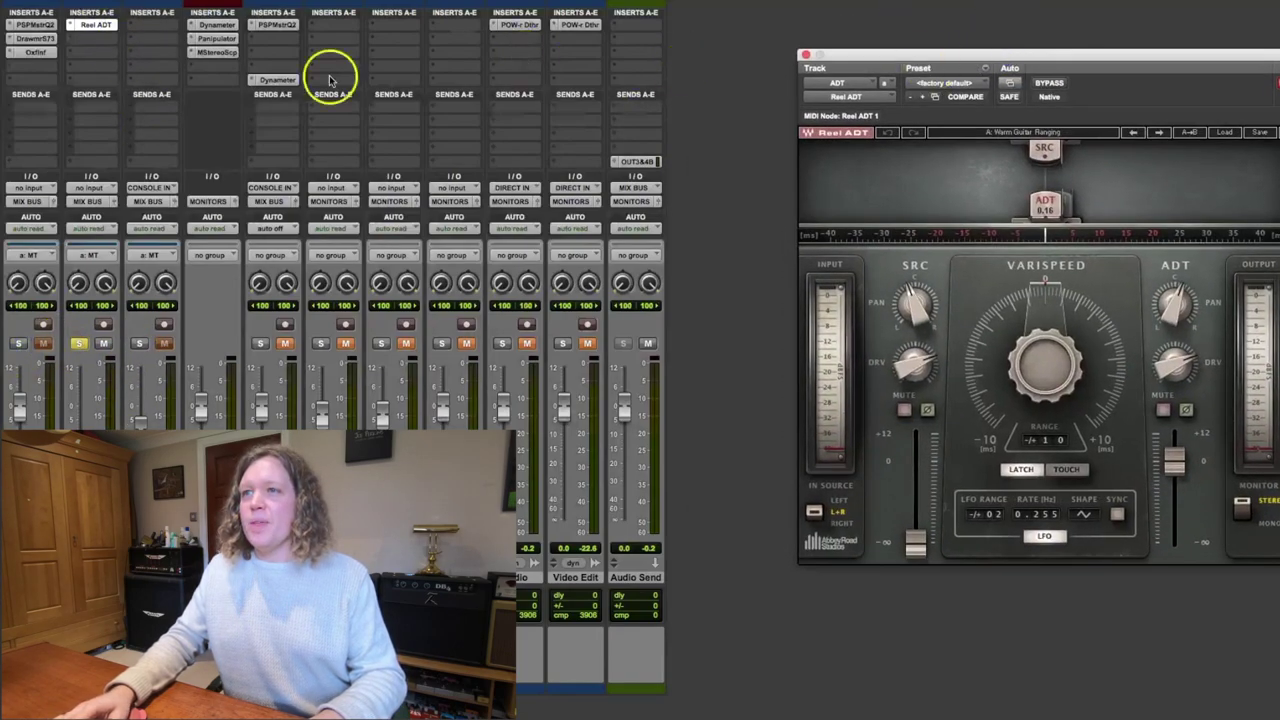
left_click(92, 228)
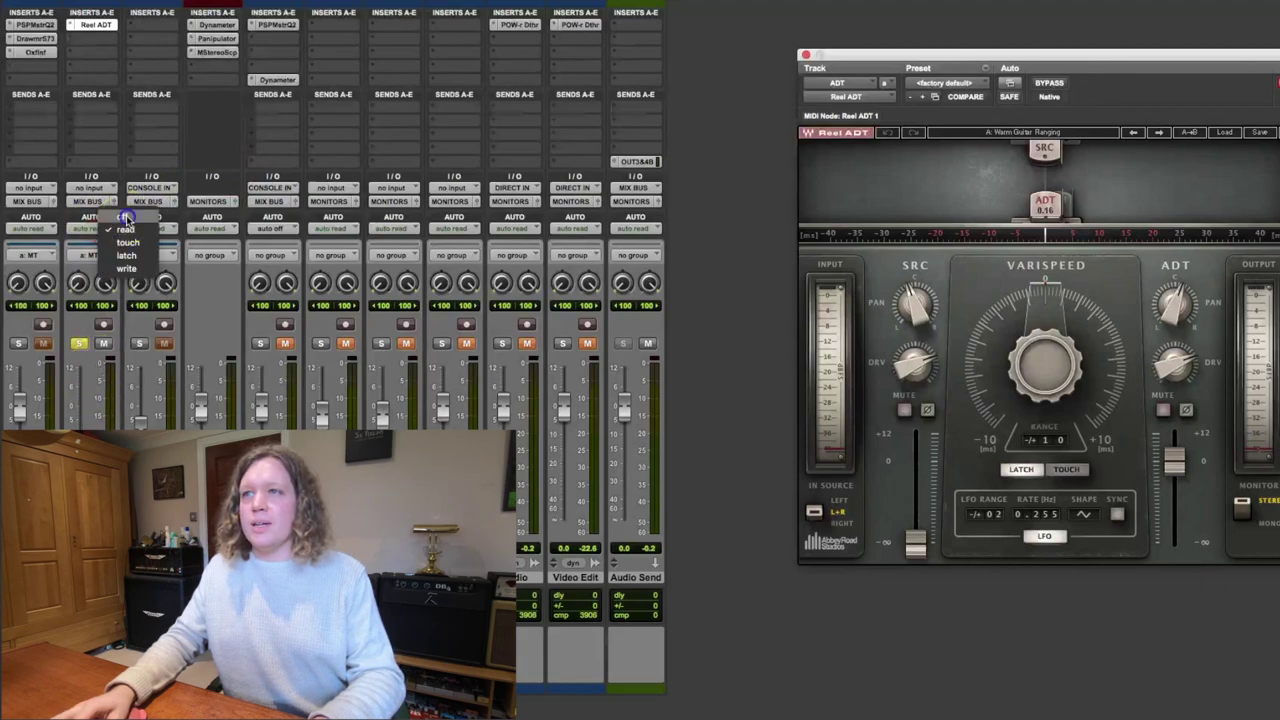
left_click(126, 216)
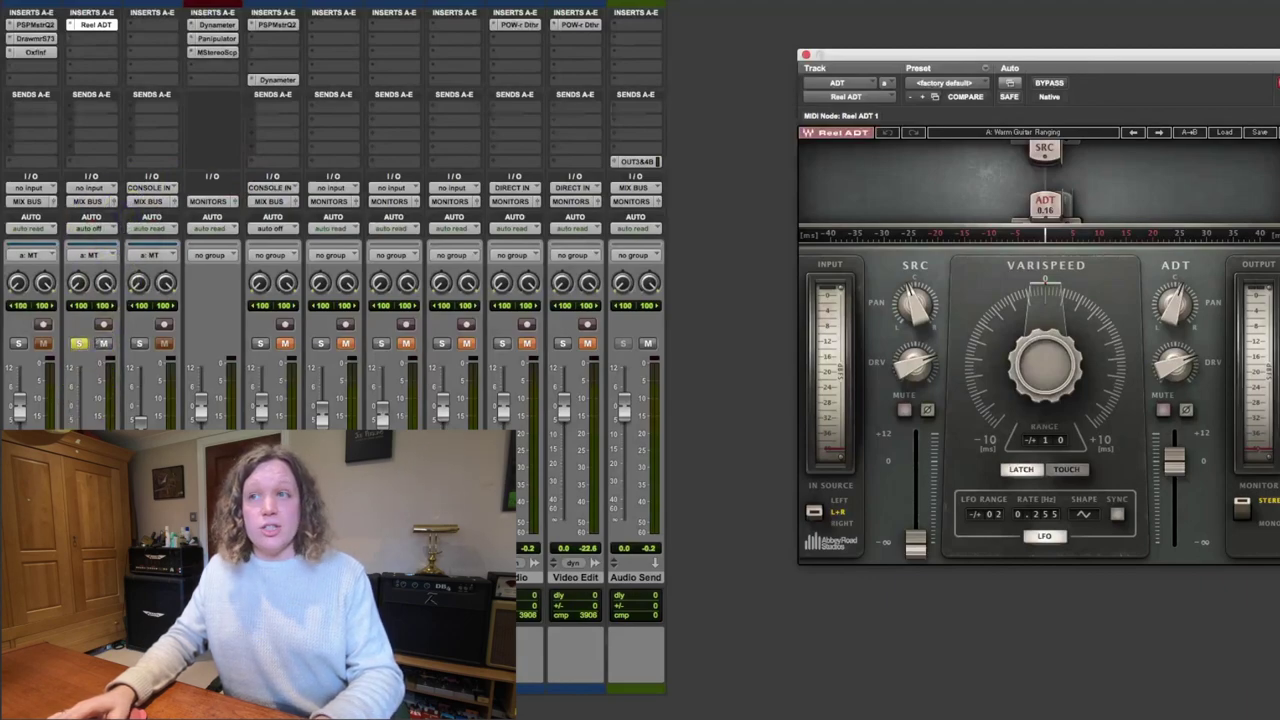
key("space")
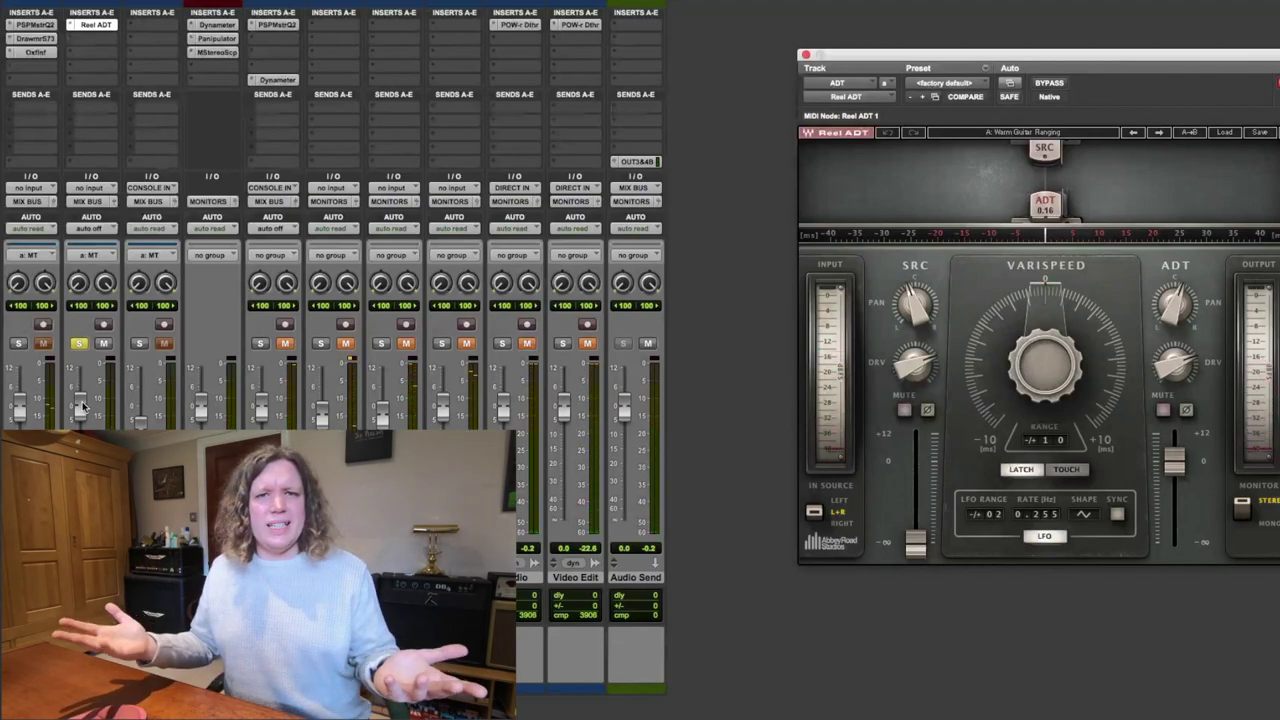
- Solo the MIX track together with the ADT track and play them
left_click(58, 365)
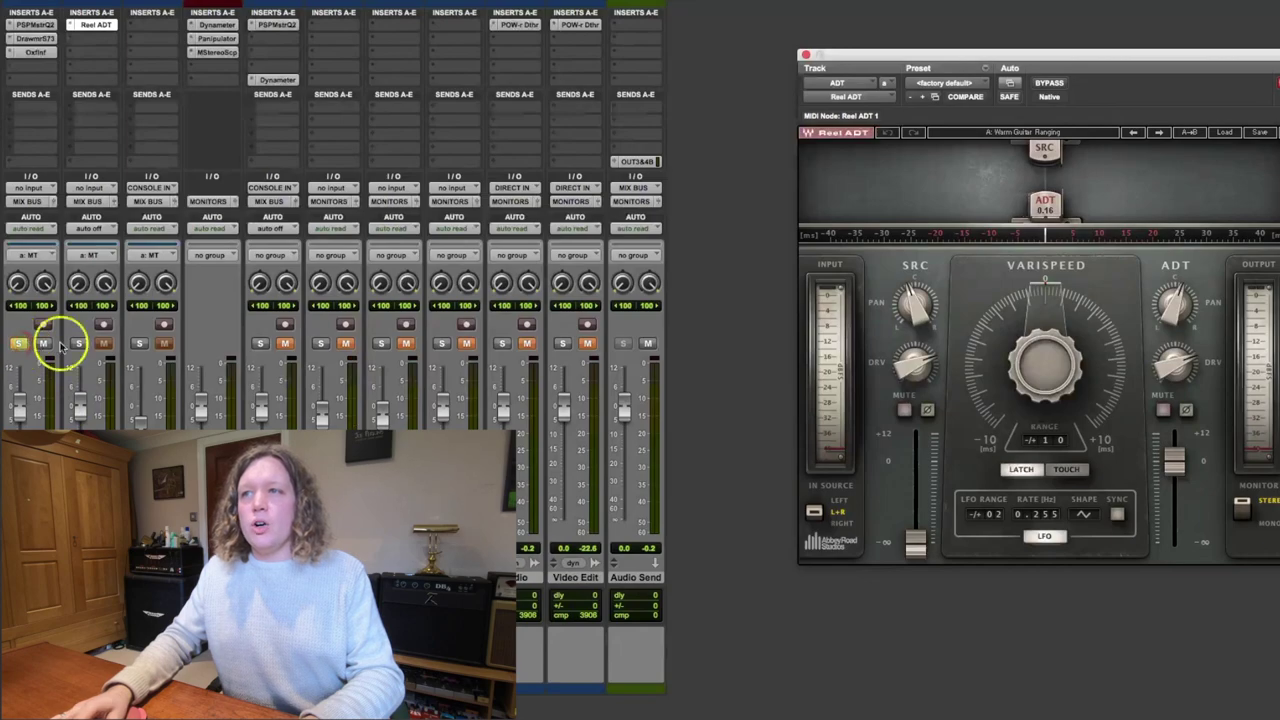
left_click(75, 343)
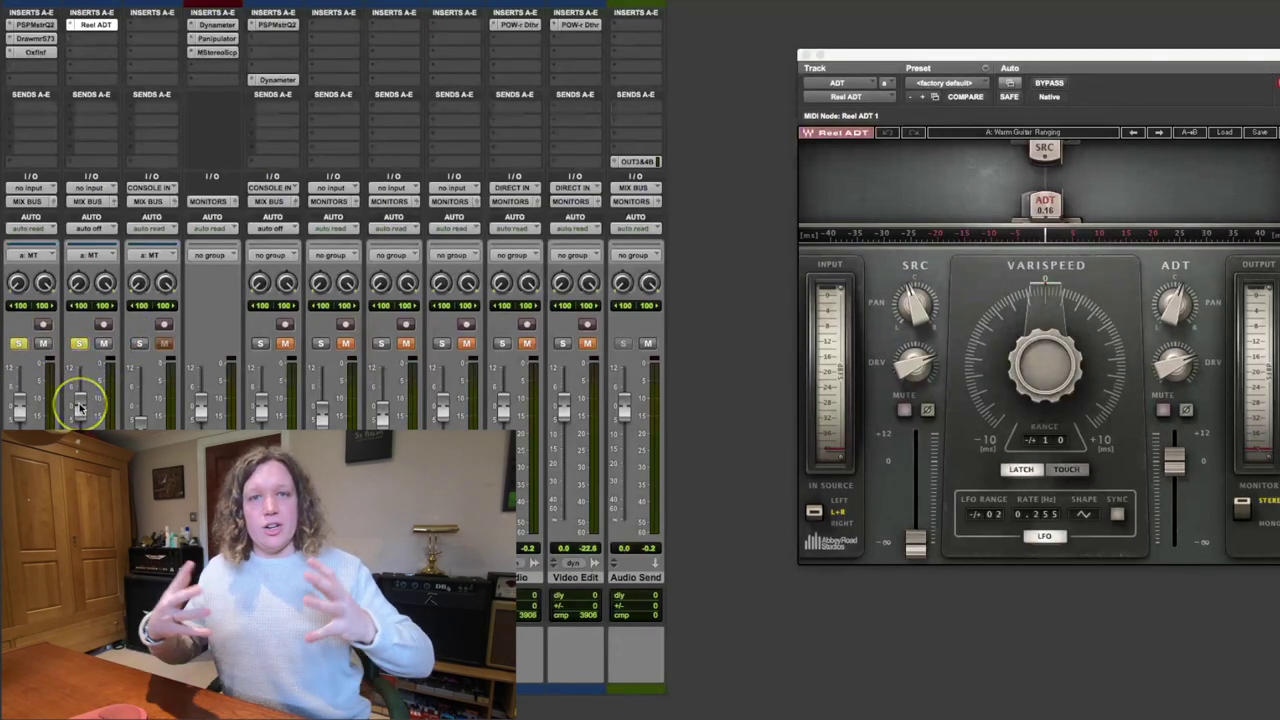
key("space")
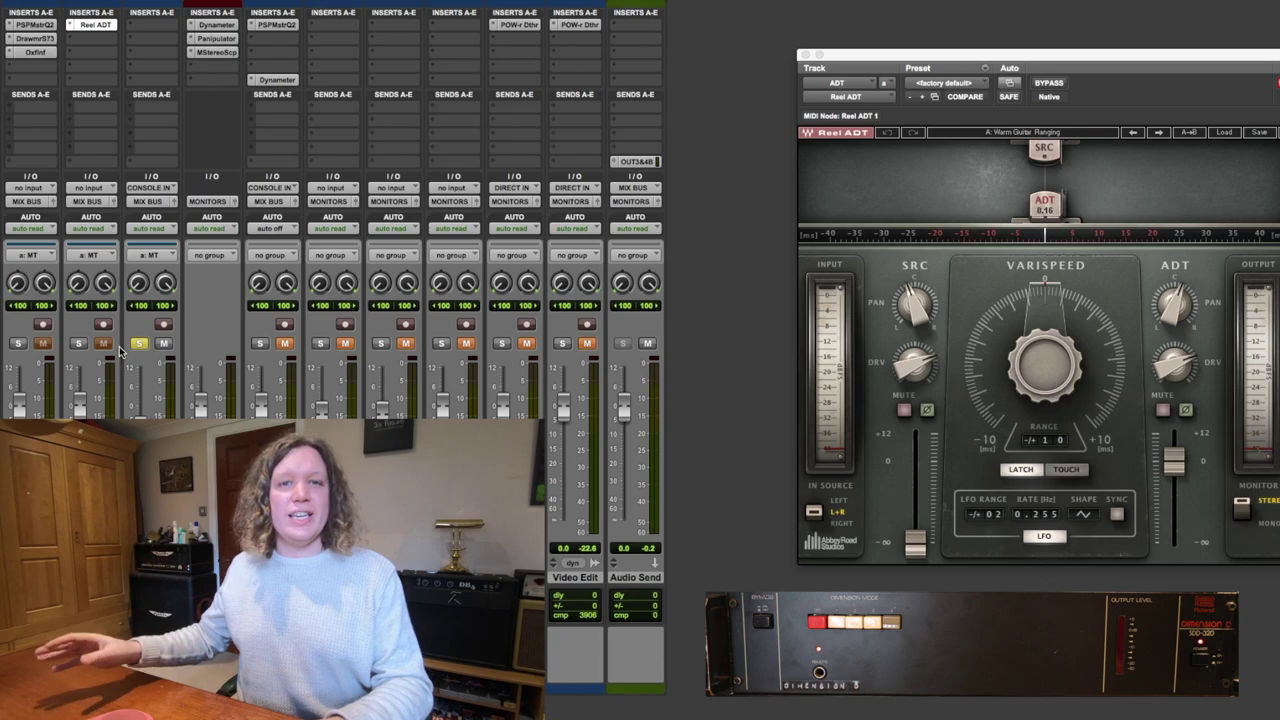
- Raise the volume fader of the soloed DIM track and play it
left_click(170, 410)
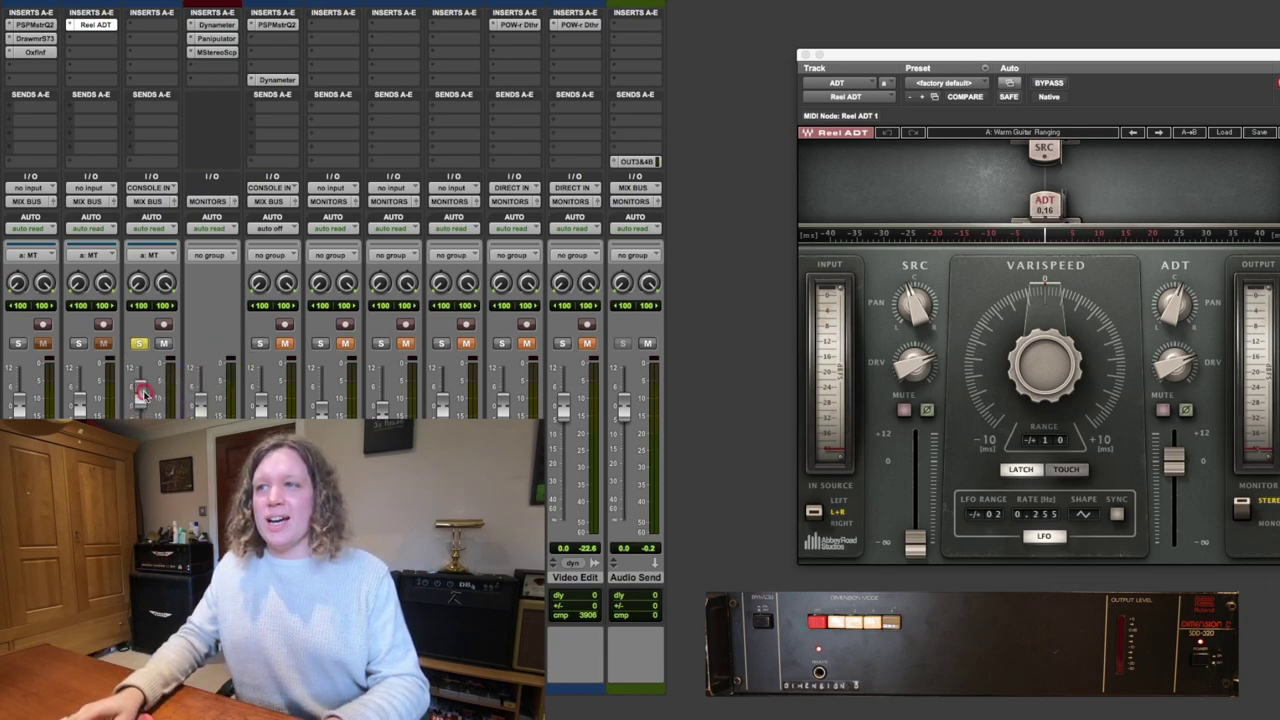
key("space")
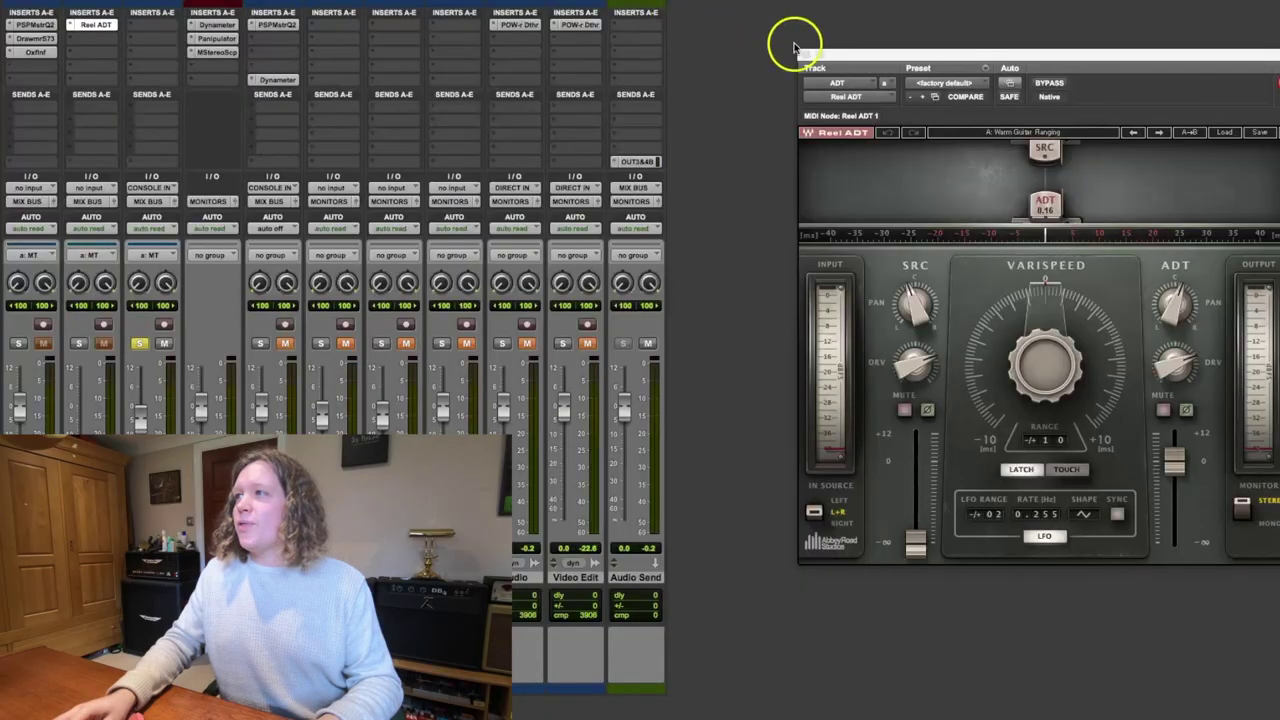
- Close the Reel ADT plug-in and place the playback position at about bar 50 in the Edit window
left_click(808, 57)
key("super+equal")
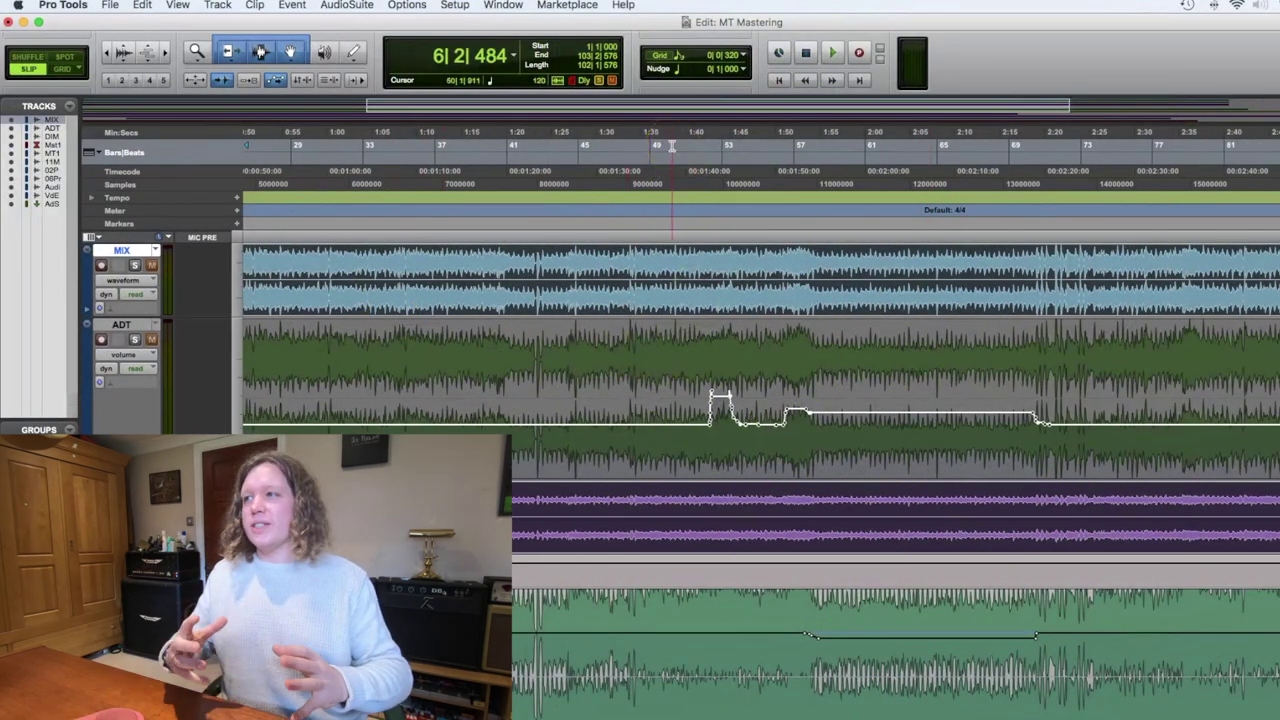
left_click(477, 347)
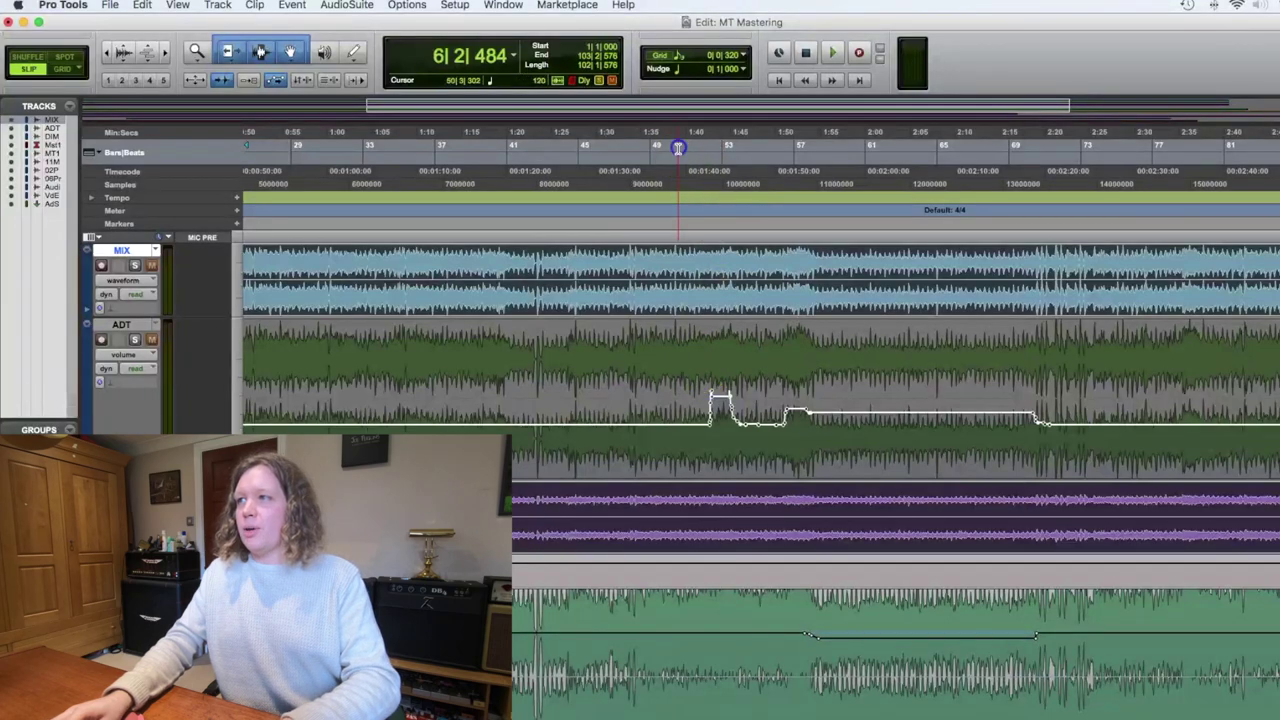
- Solo the MIX and ADT tracks, play through the ADT volume automation and toggle the ADT solo to compare
key("super+equal")
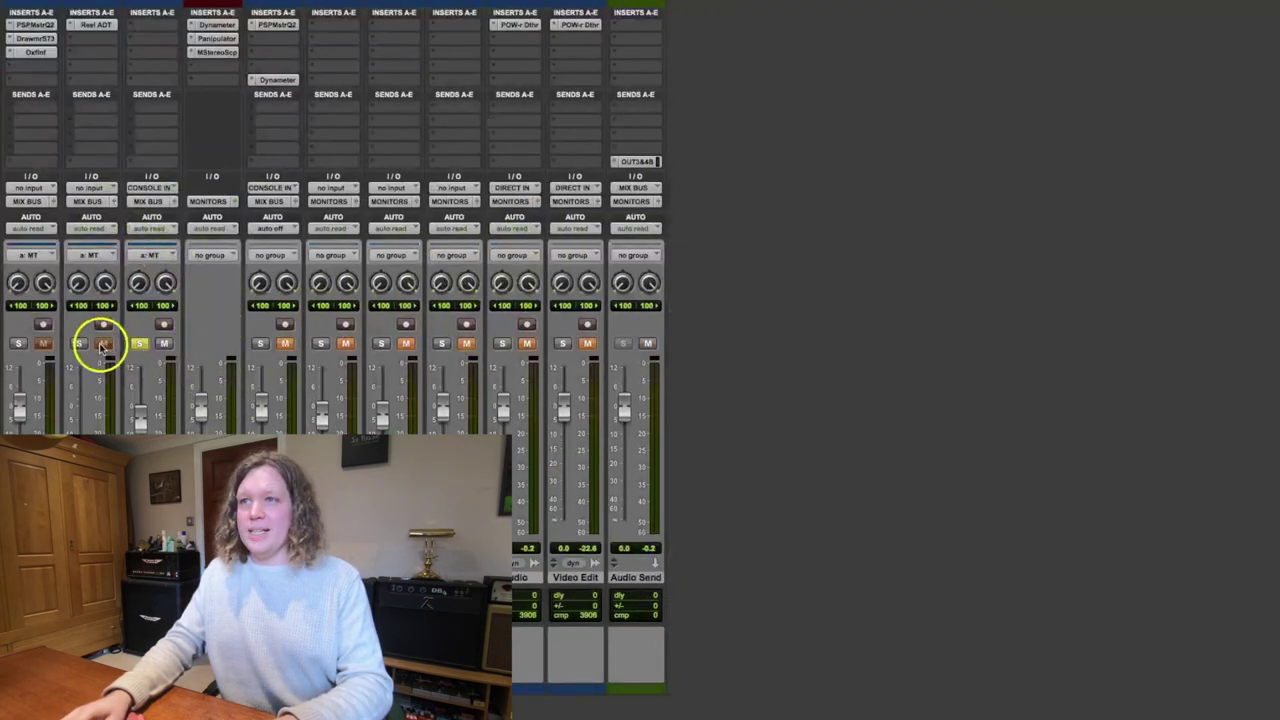
key("super+equal")
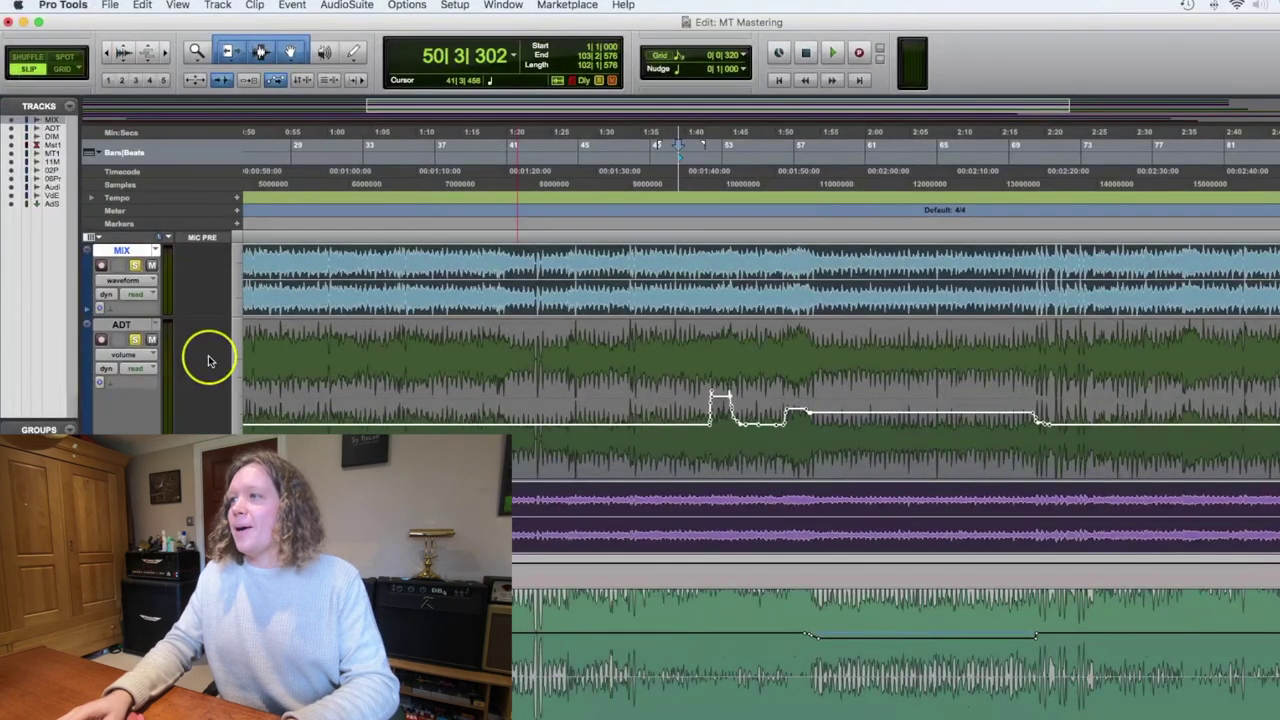
key("space")
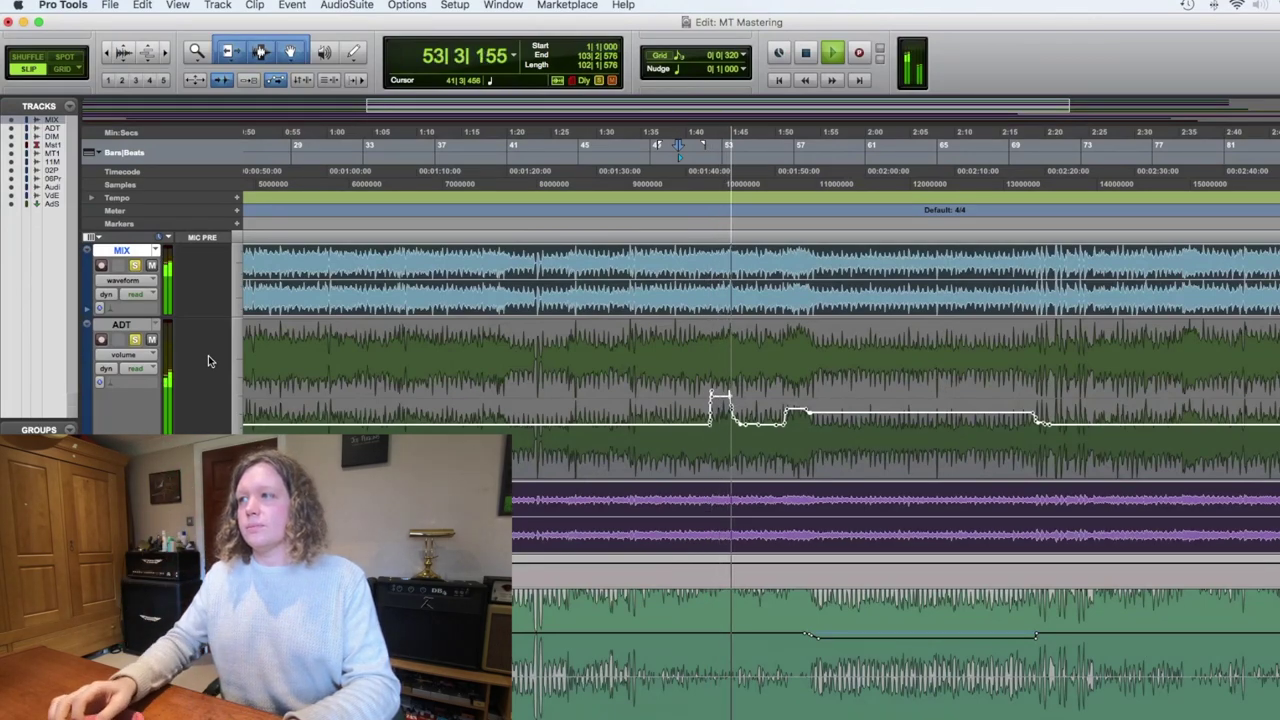
left_click(138, 340)
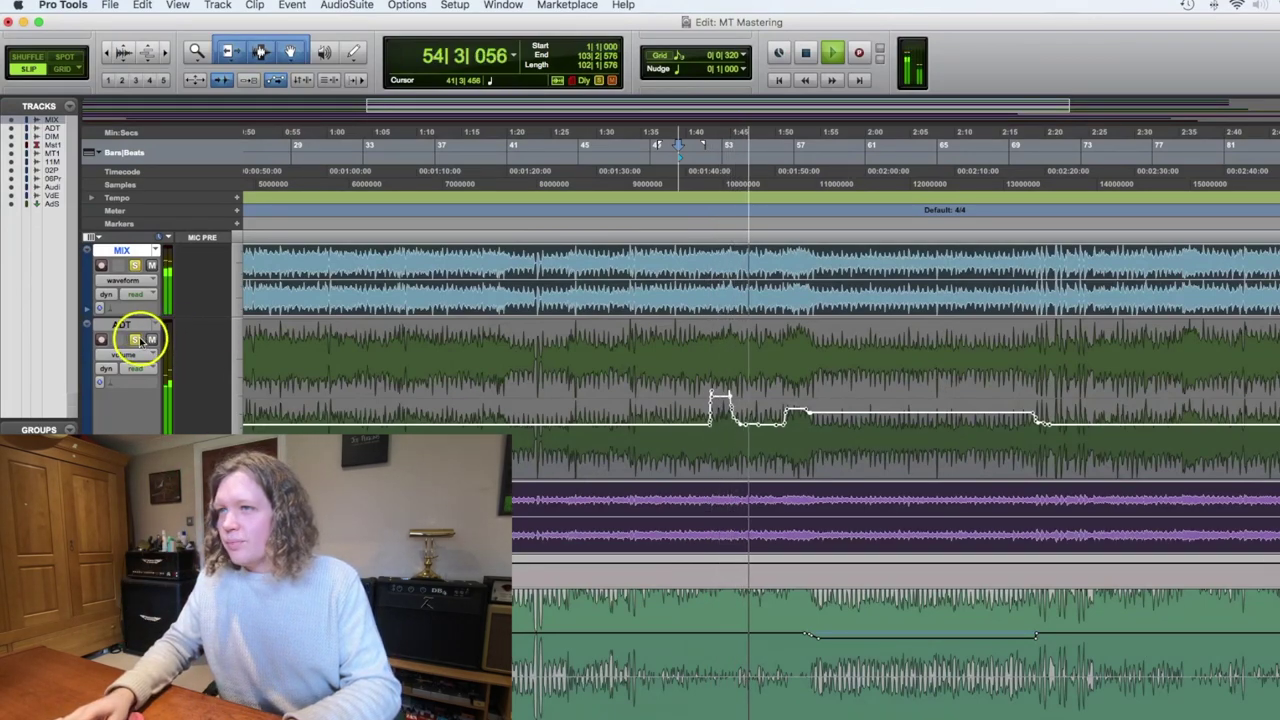
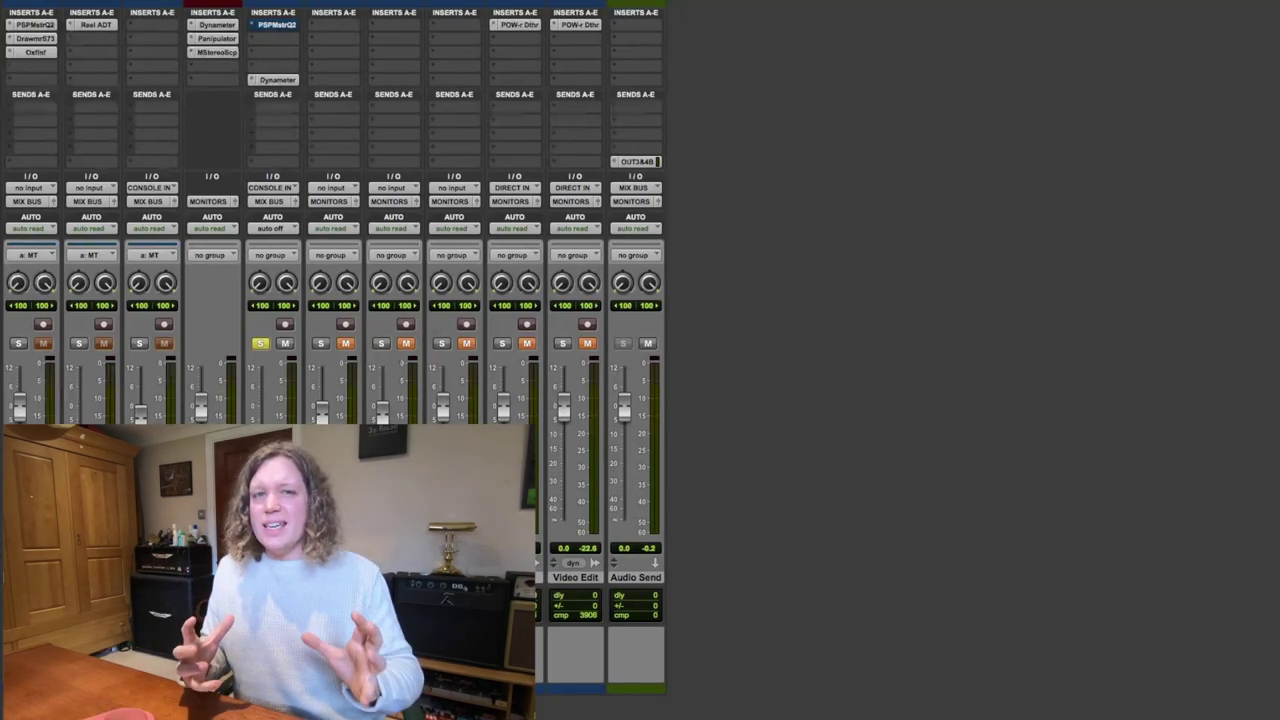
- Switch the solo from the MT1 track to the MIX, ADT and DIM tracks in the mixer
left_click(143, 345)
left_click(259, 344)
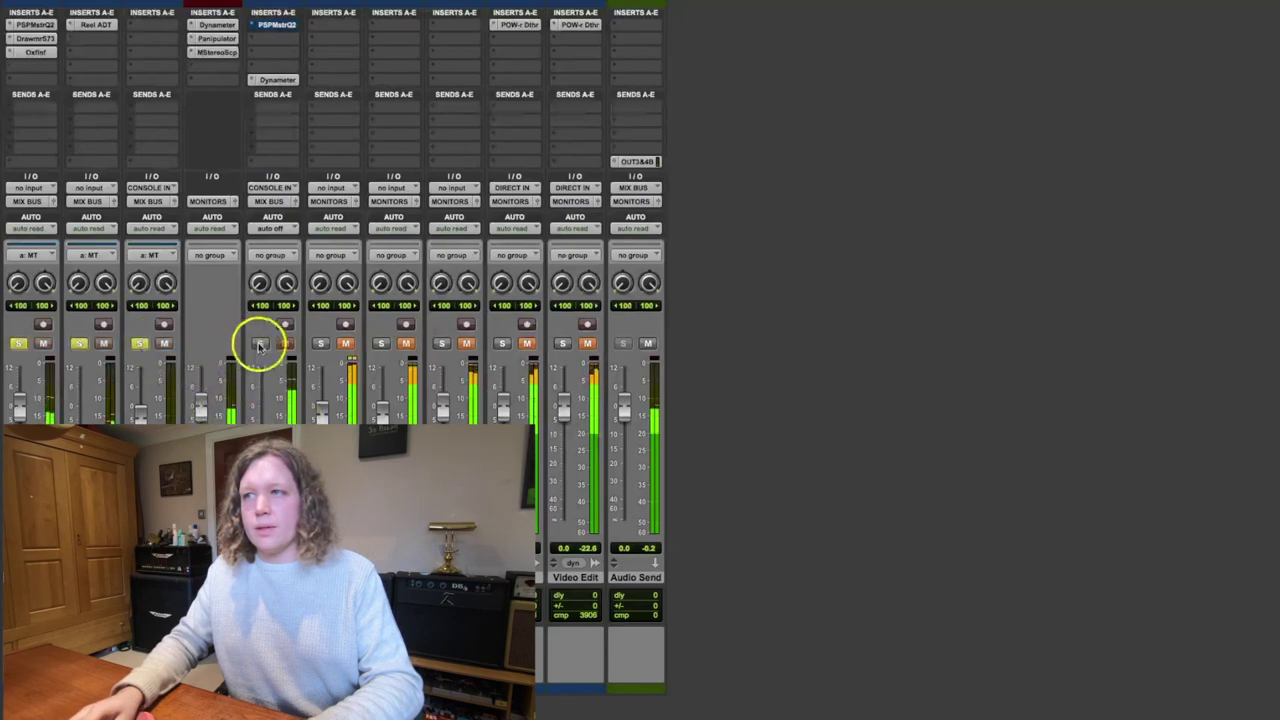
- Alternate the solo between the MT Master In track and the MIX, ADT and DIM tracks during playback to compare them
left_click(260, 344)
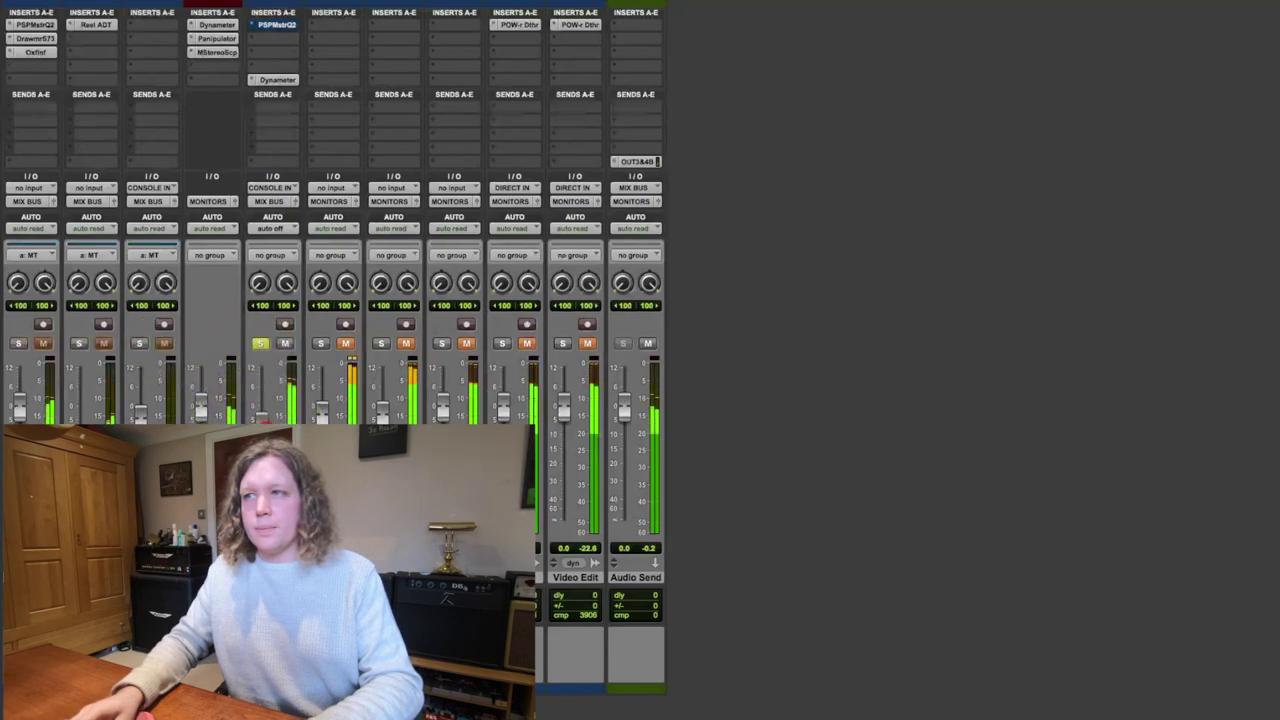
left_click(143, 344)
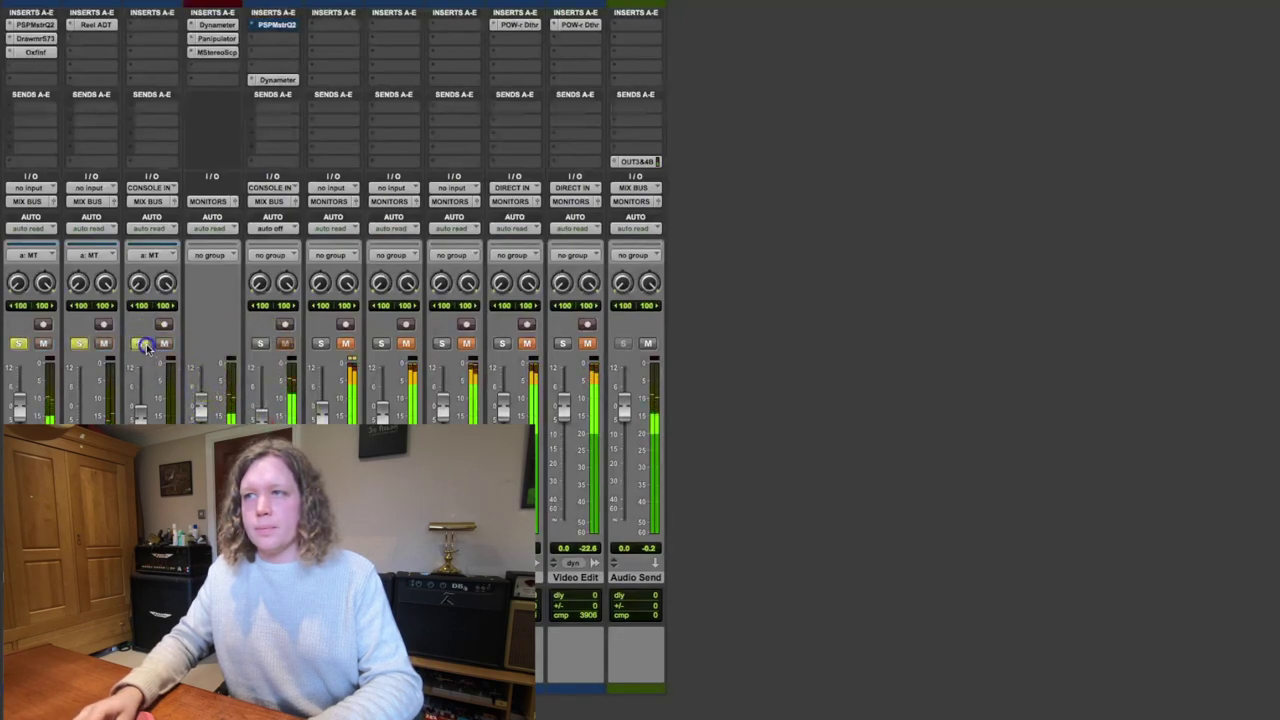
left_click(260, 344)
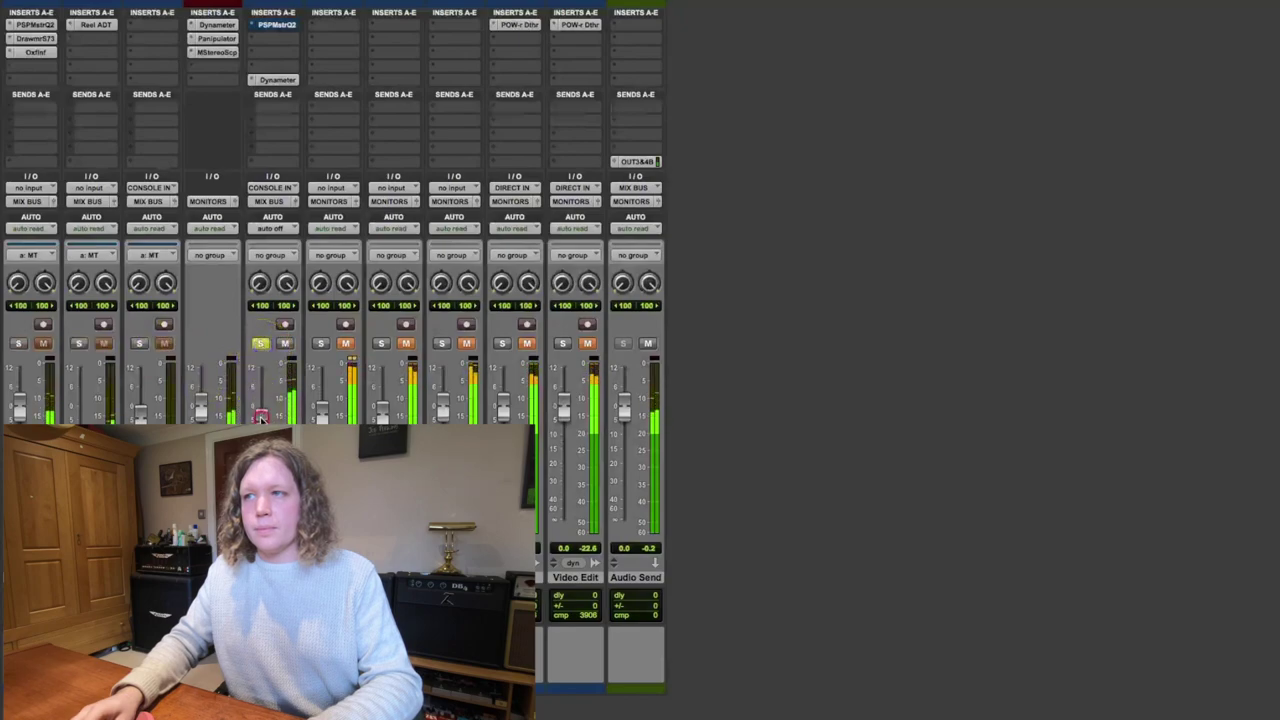
left_click(141, 345)
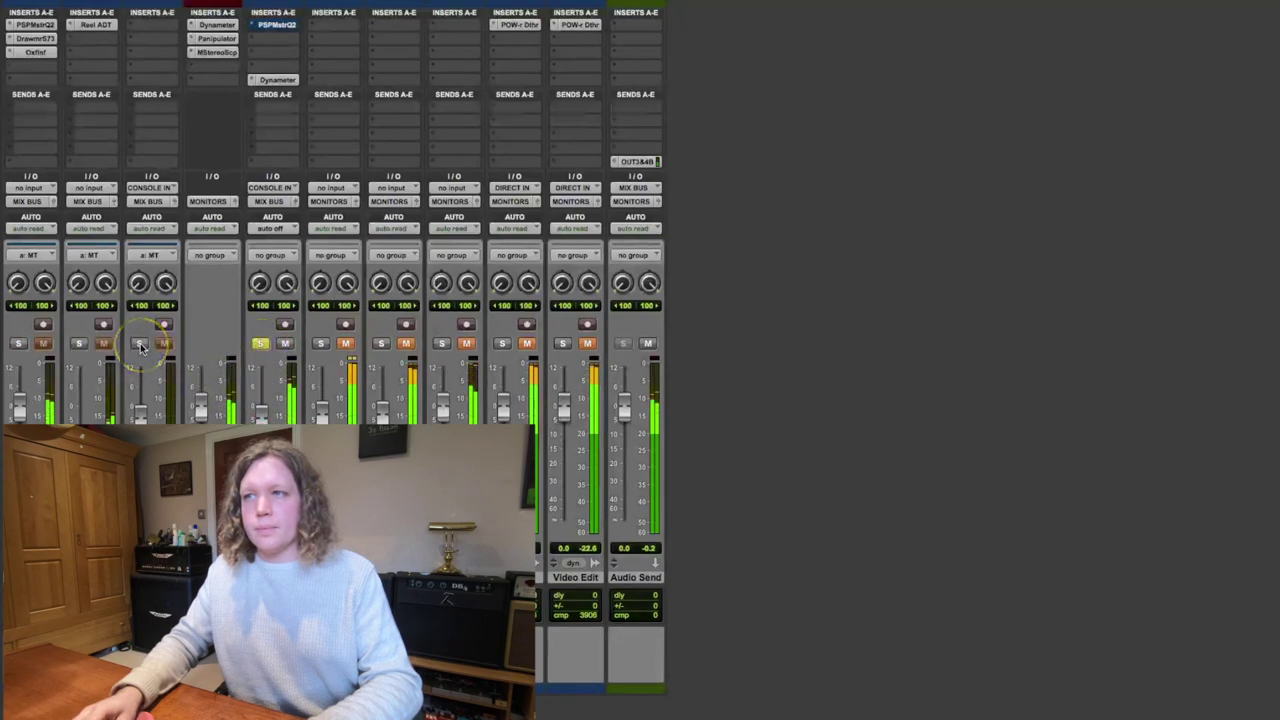
left_click(258, 342)
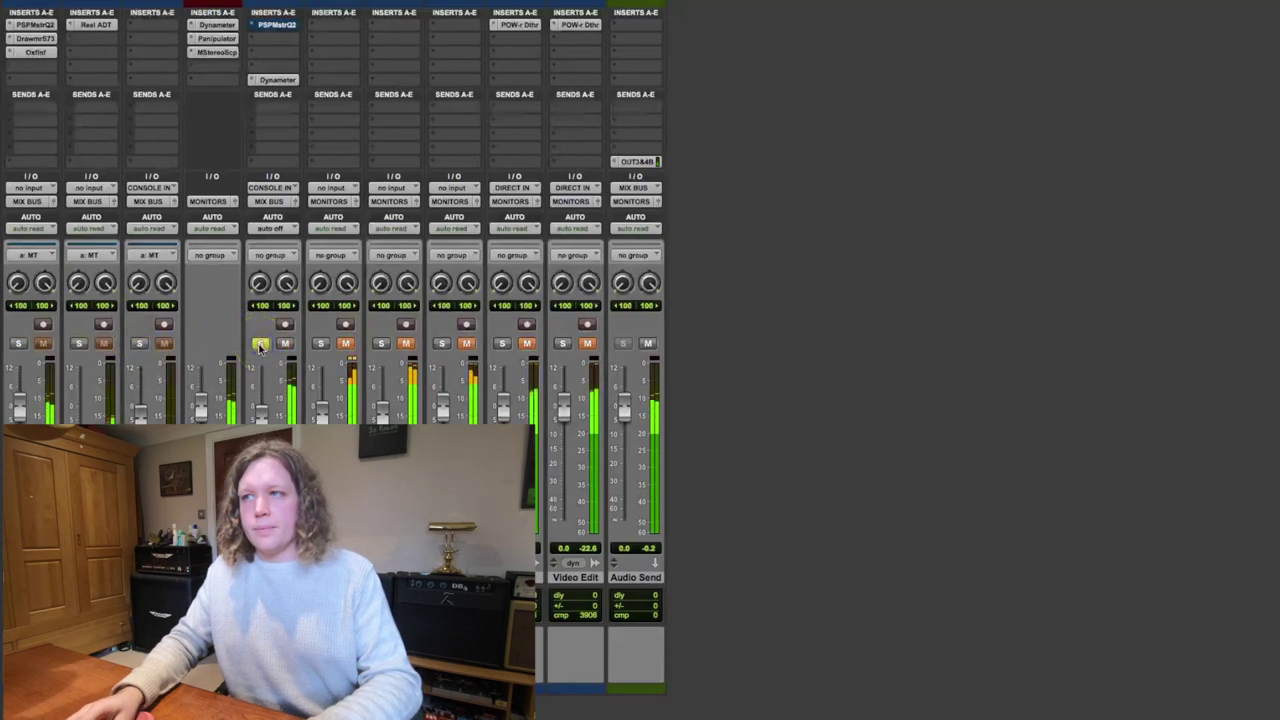
left_click(262, 316)
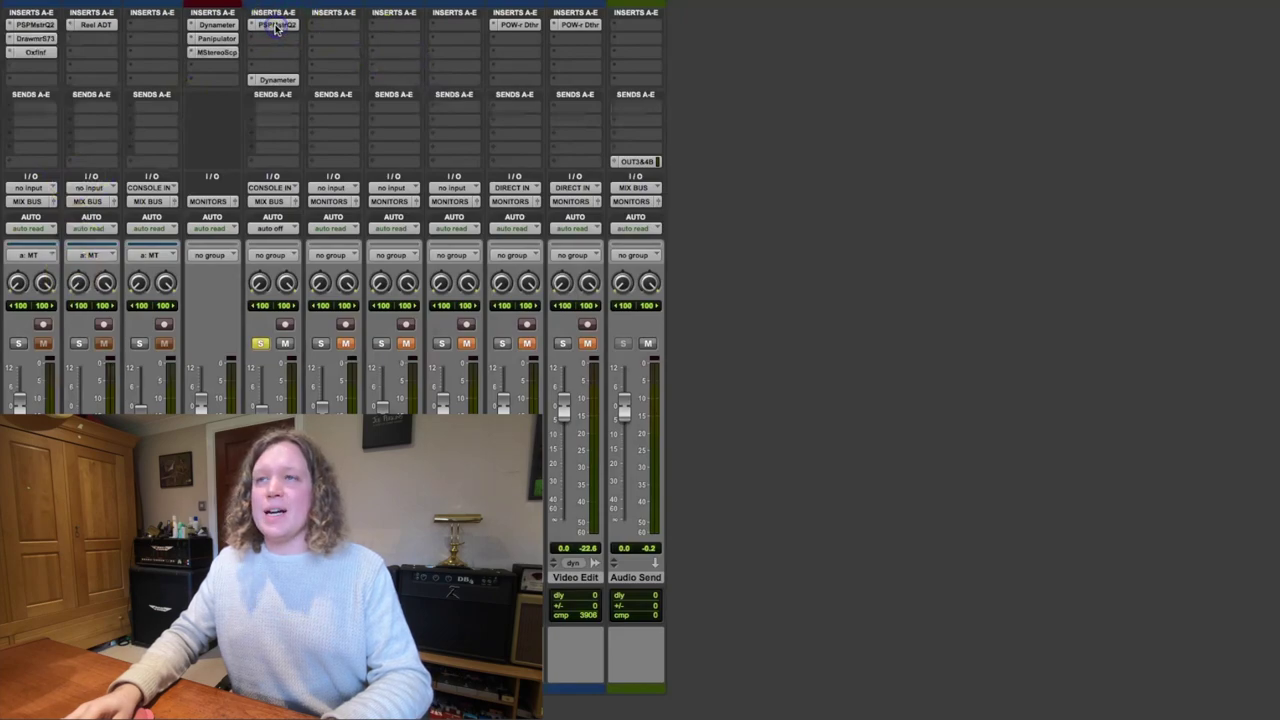
- Open the PSP MasterQ2 plug-in on the MT Master In track and examine its stereo width setting
left_click(279, 25)
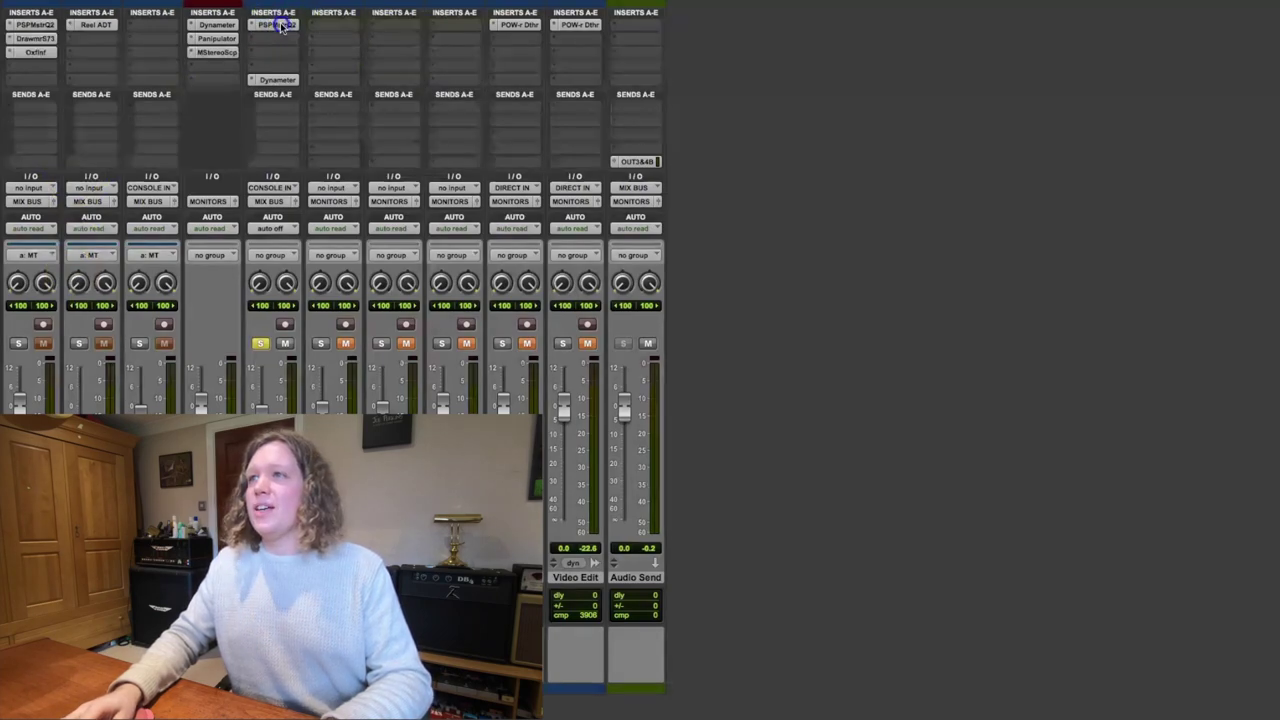
left_click_drag(1022, 60, 965, 56)
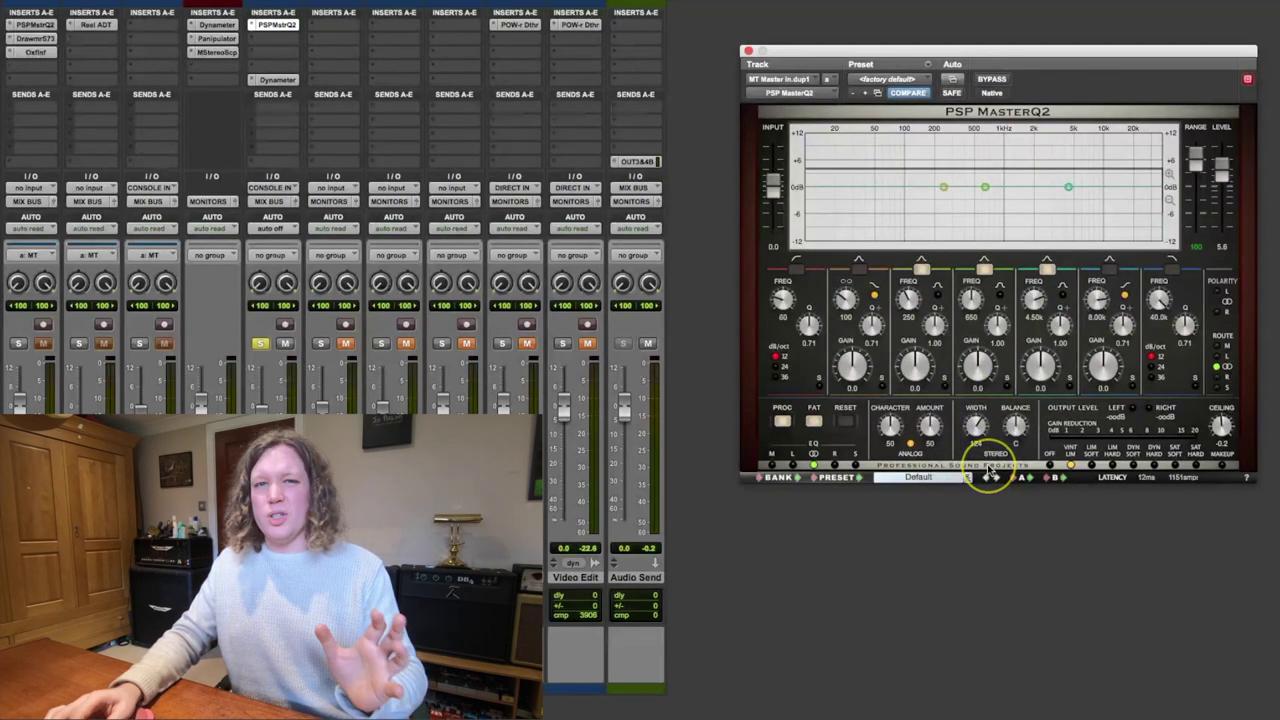
left_click(975, 412)
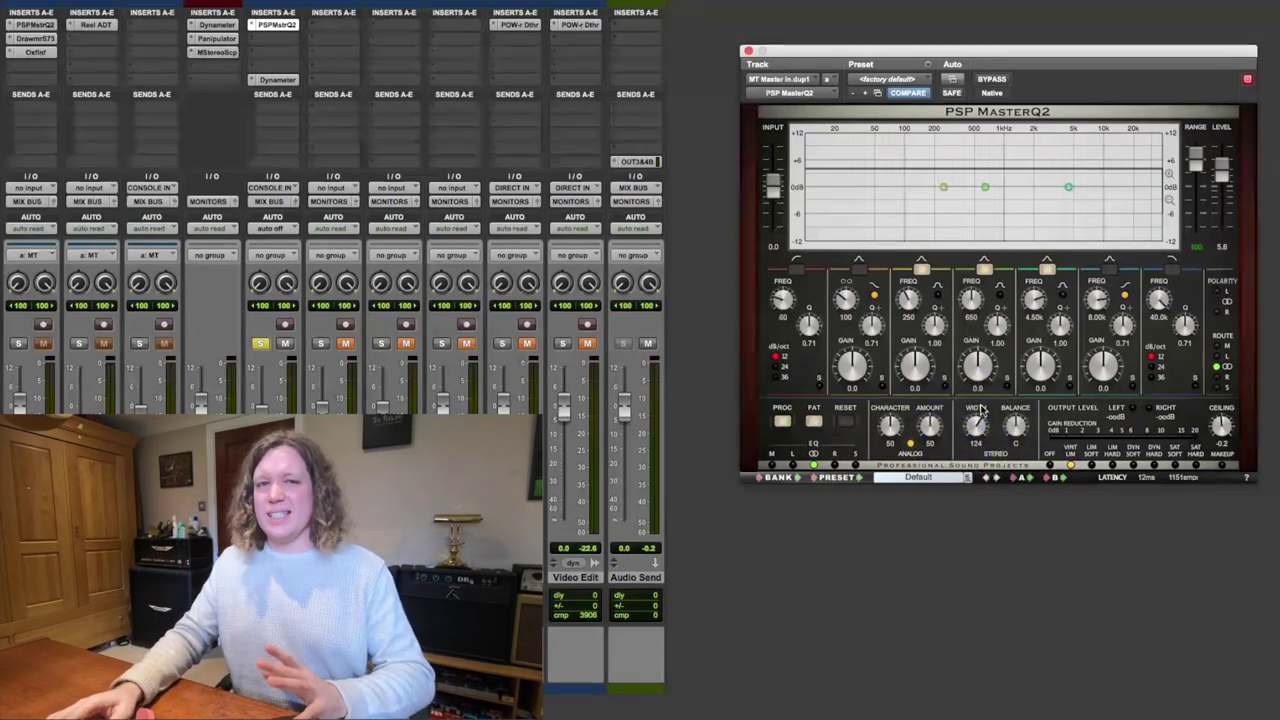
left_click(981, 411)
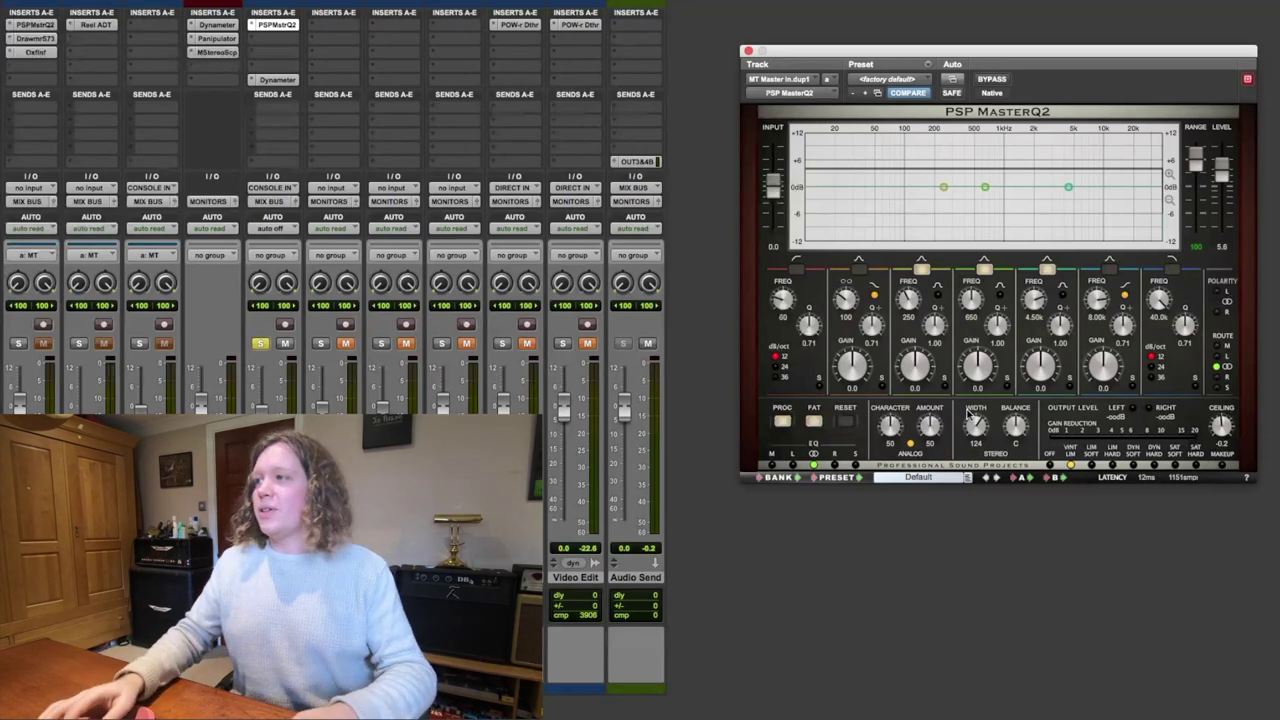
- Examine the output limiter section of PSP MasterQ2 and toggle the plug-in's bypass during playback to compare
left_click(1141, 400)
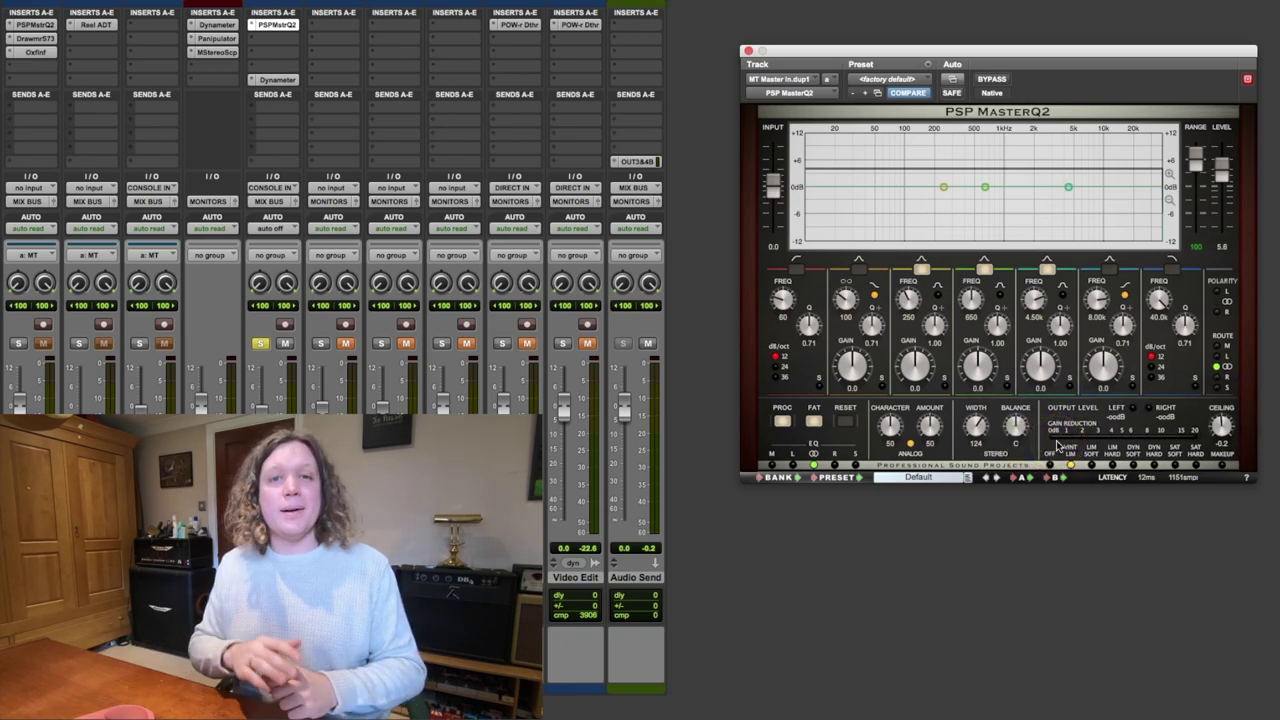
left_click_drag(1034, 377, 1078, 458)
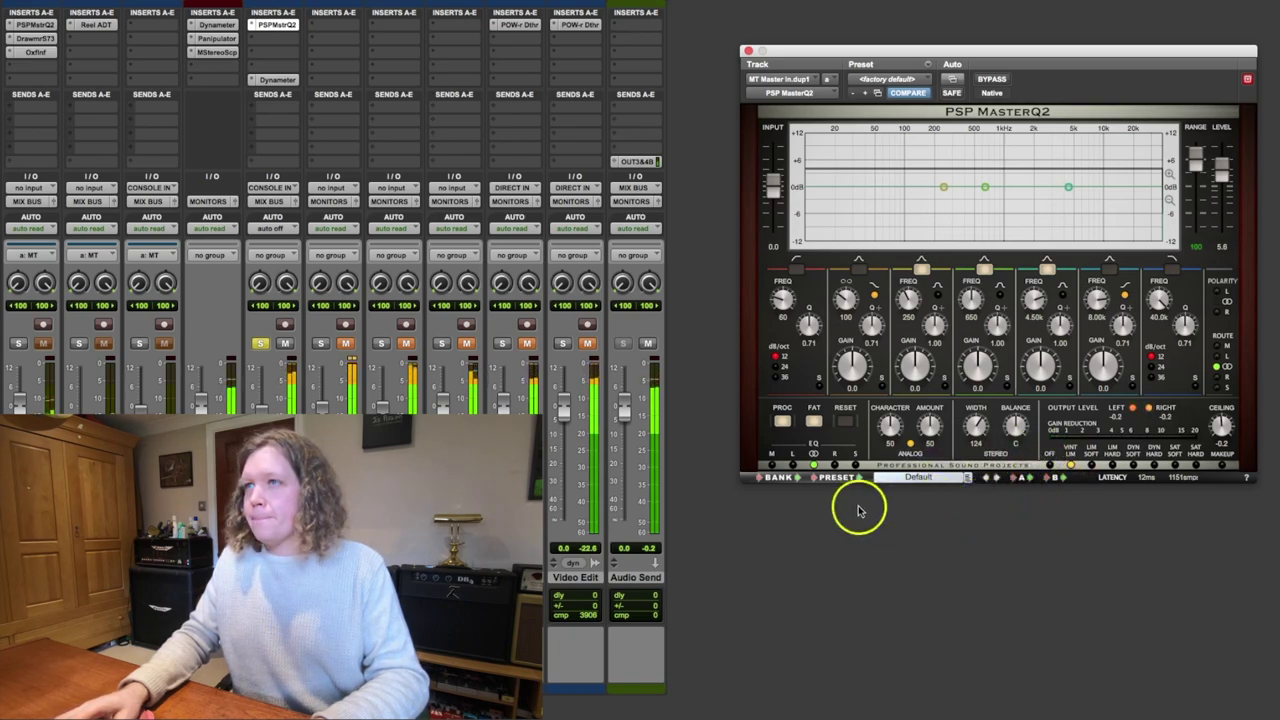
left_click(989, 79)
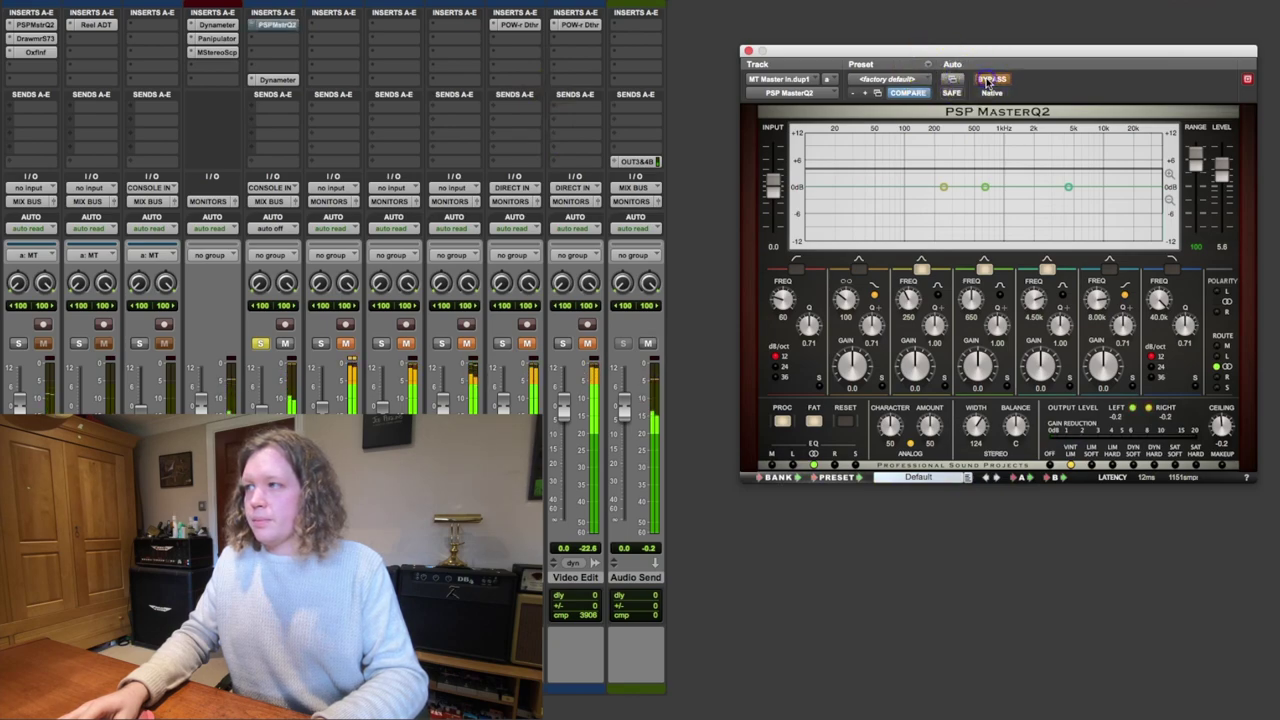
left_click(989, 80)
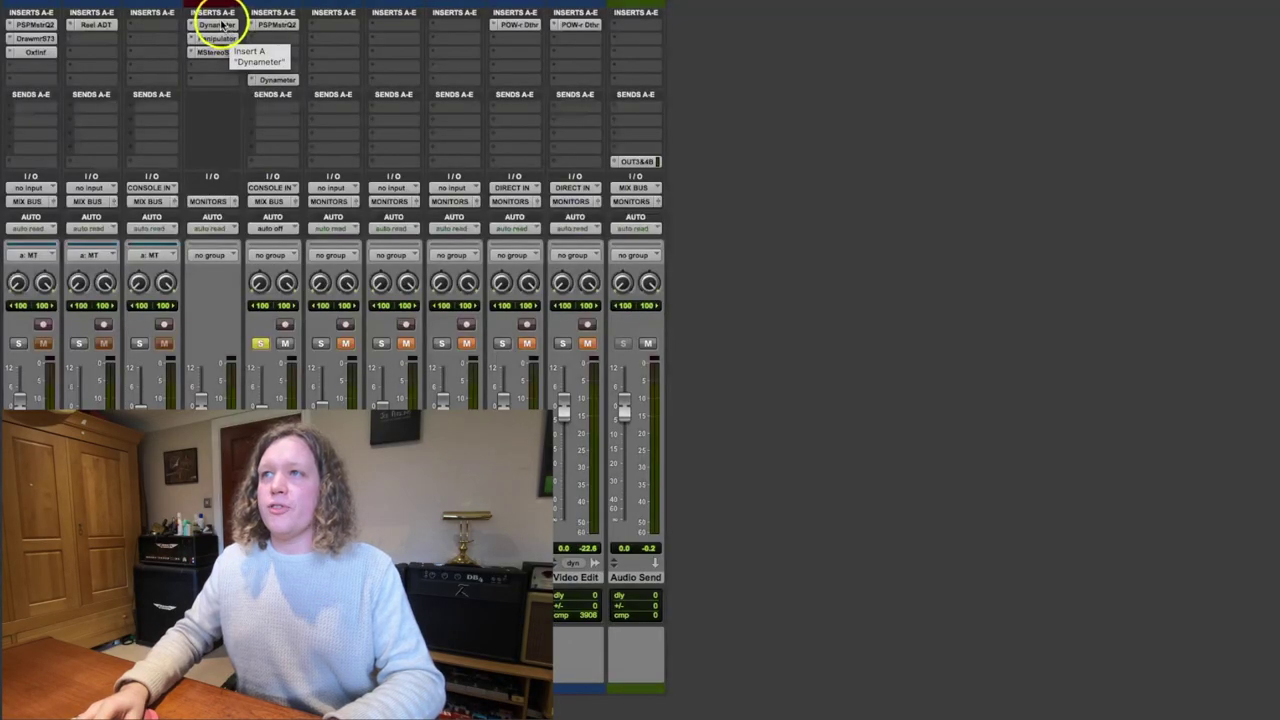
- Open Dynameter on the Master 1 track, reset its reading and play the soloed master to measure its dynamics
left_click(220, 25)
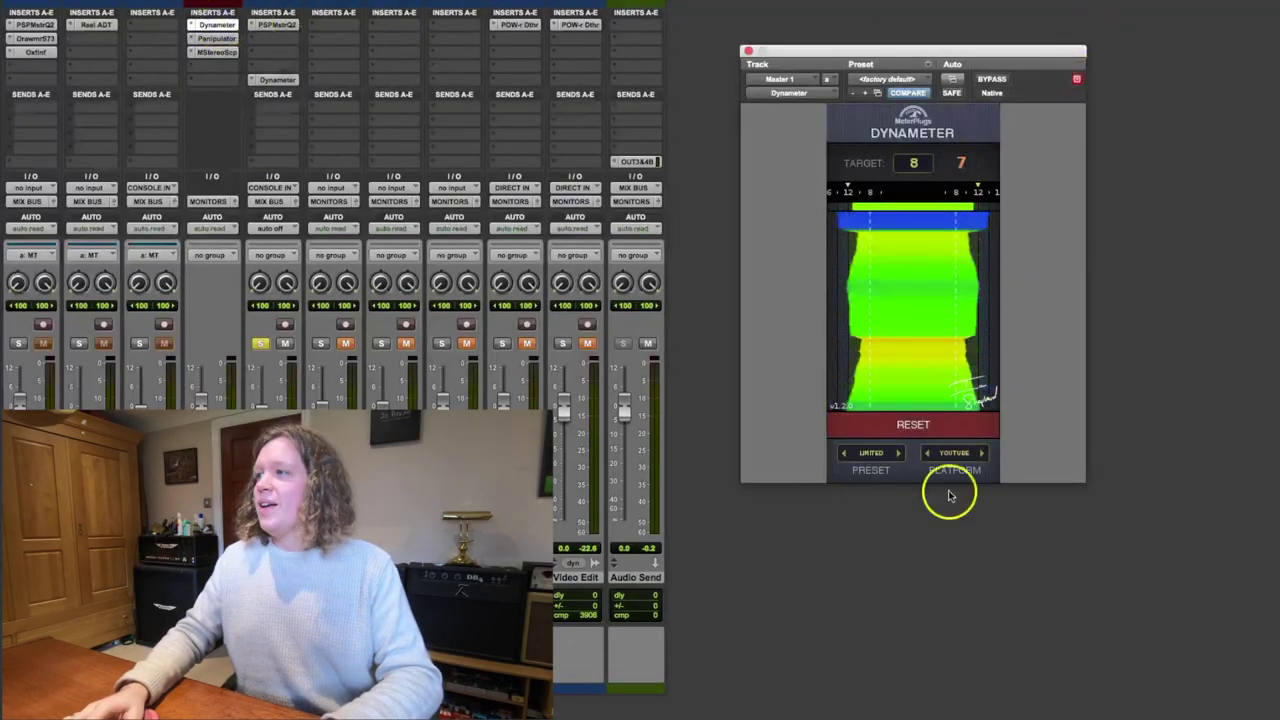
left_click(930, 422)
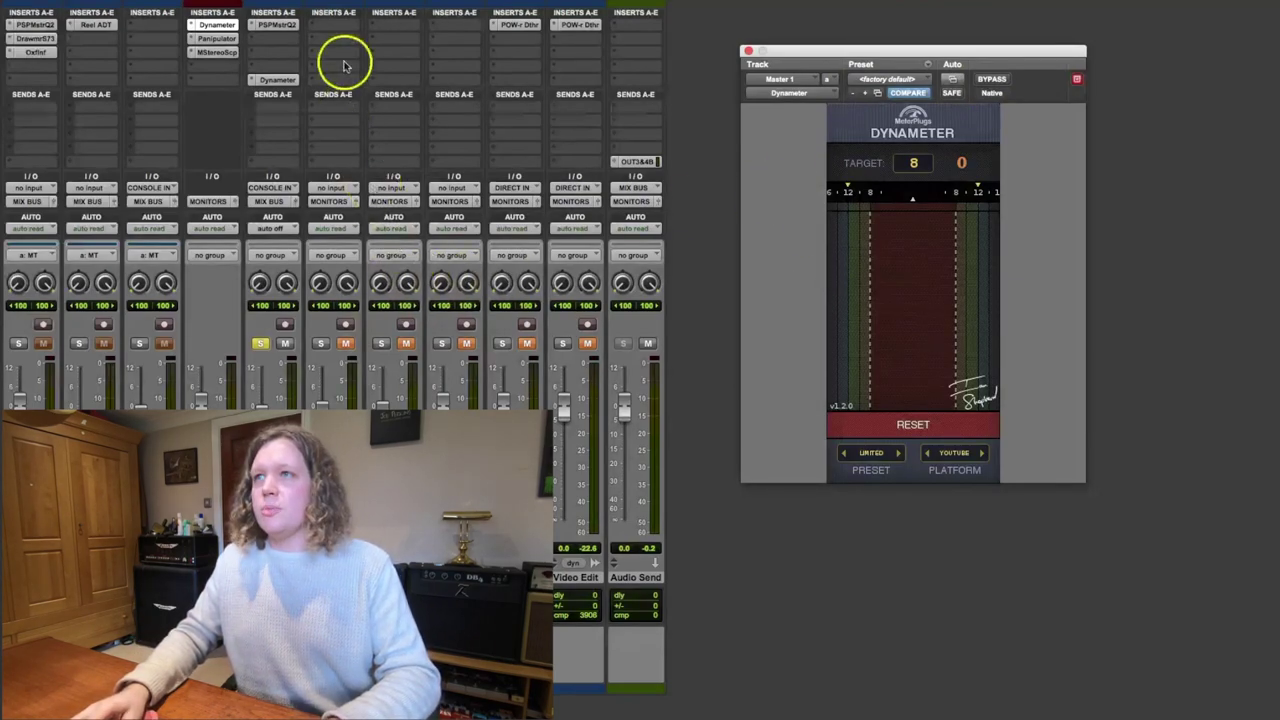
left_click(238, 401)
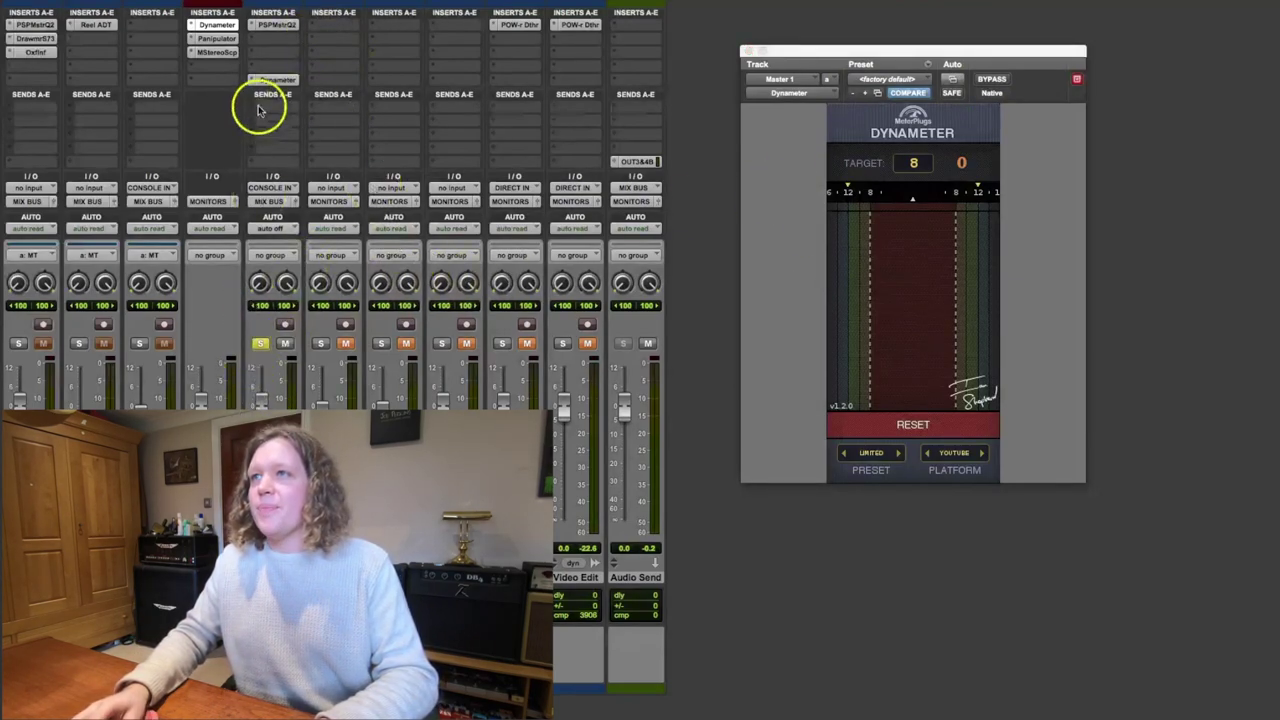
left_click_drag(258, 110, 262, 100)
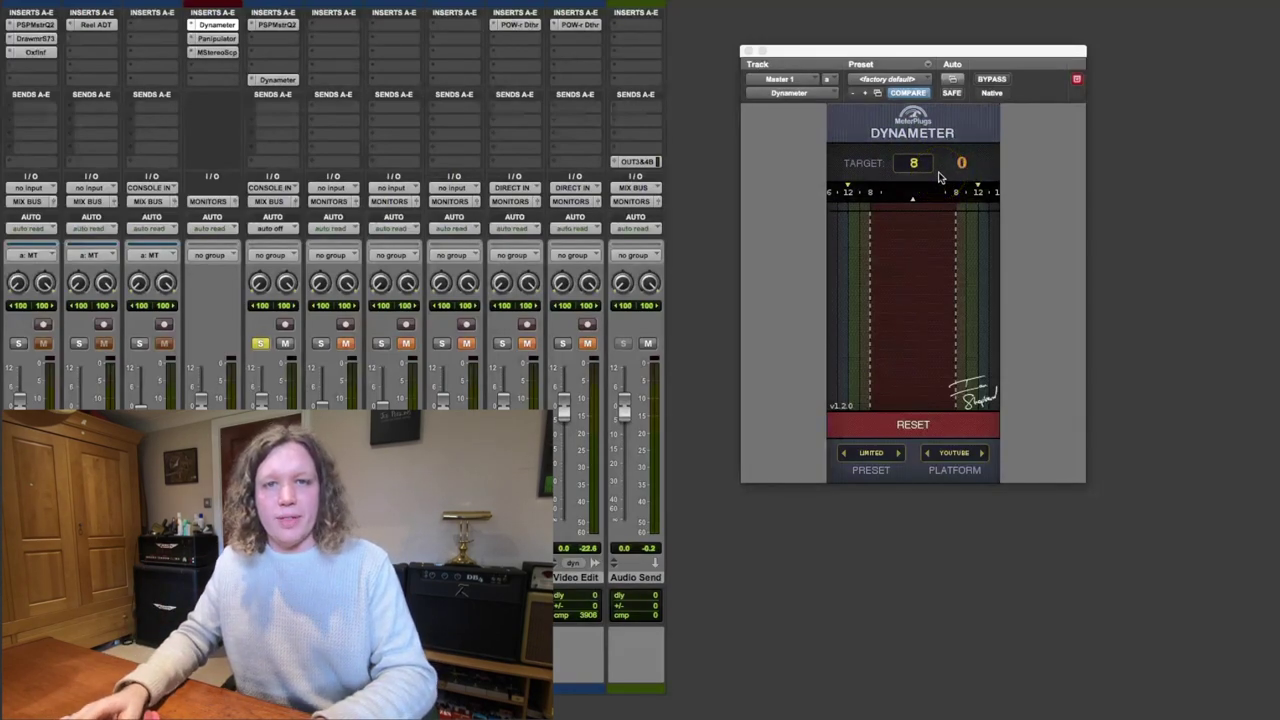
key("space")
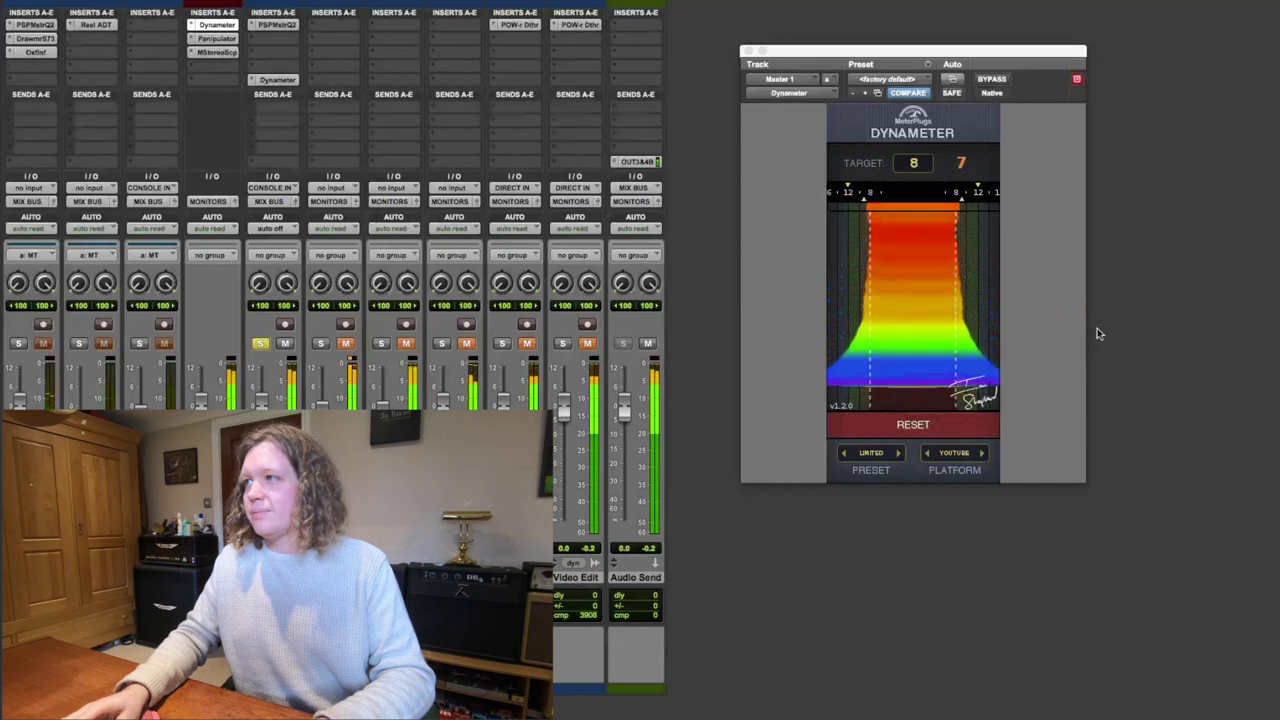
left_click(1051, 307)
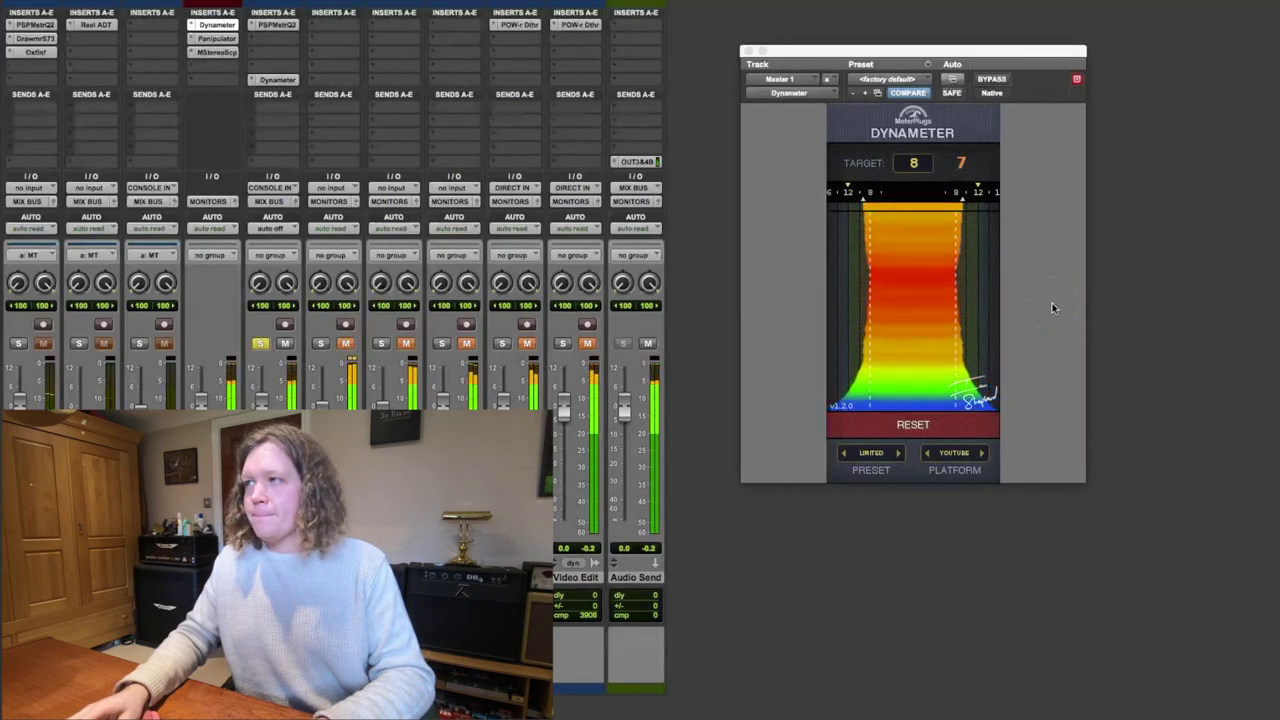
left_click(1051, 305)
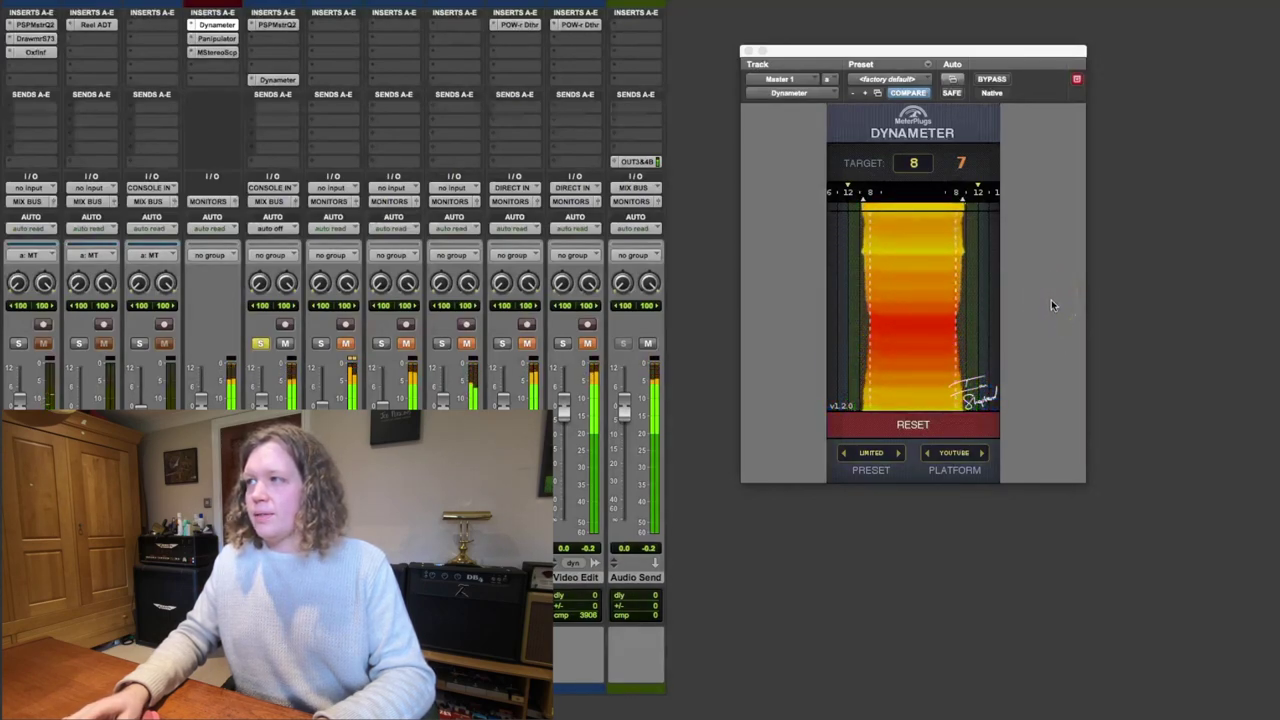
left_click(966, 163)
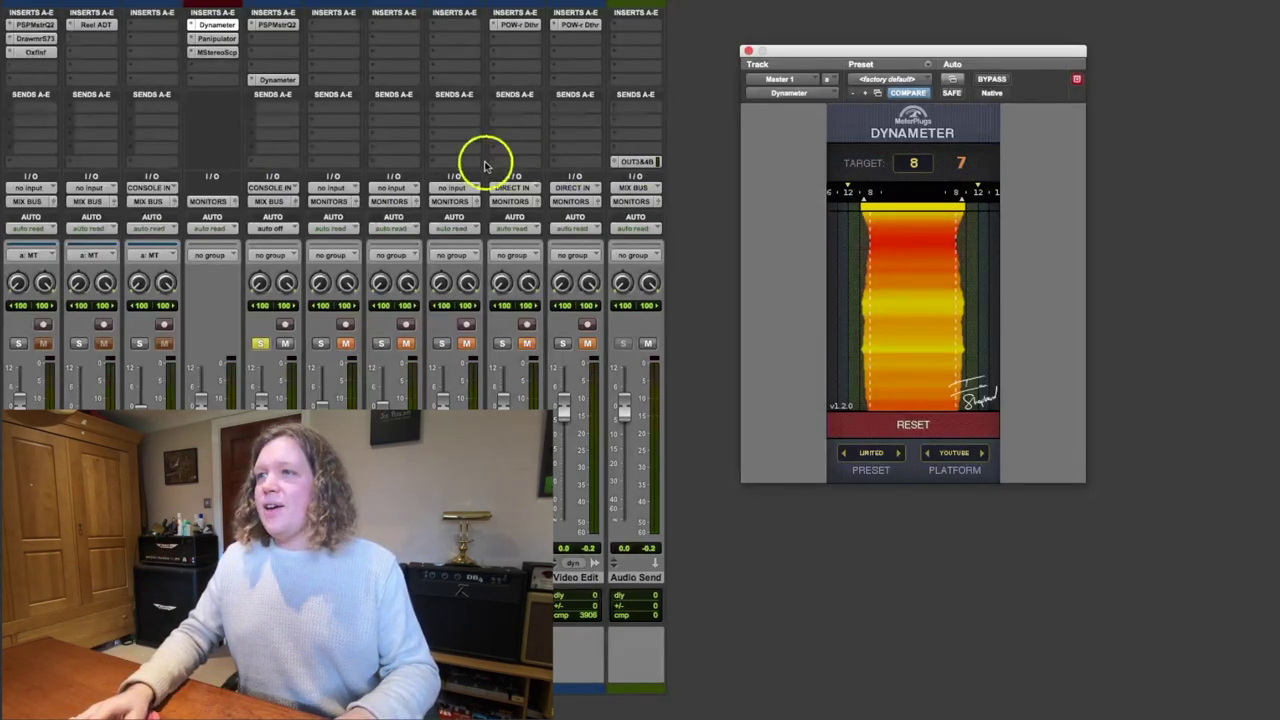
- Clear the solo of the MT Master In track and copy Dynameter to the last insert slot of the 02 Play Ball track
left_click(260, 344)
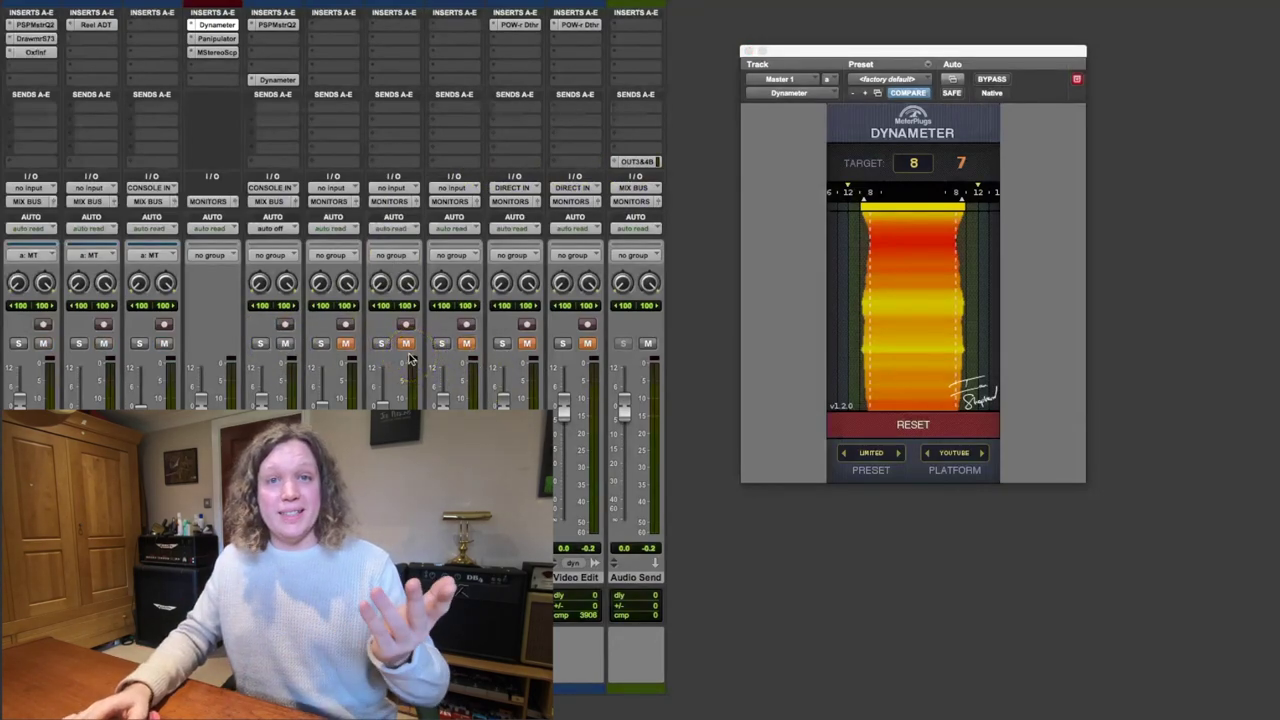
left_click_drag(272, 30, 226, 32)
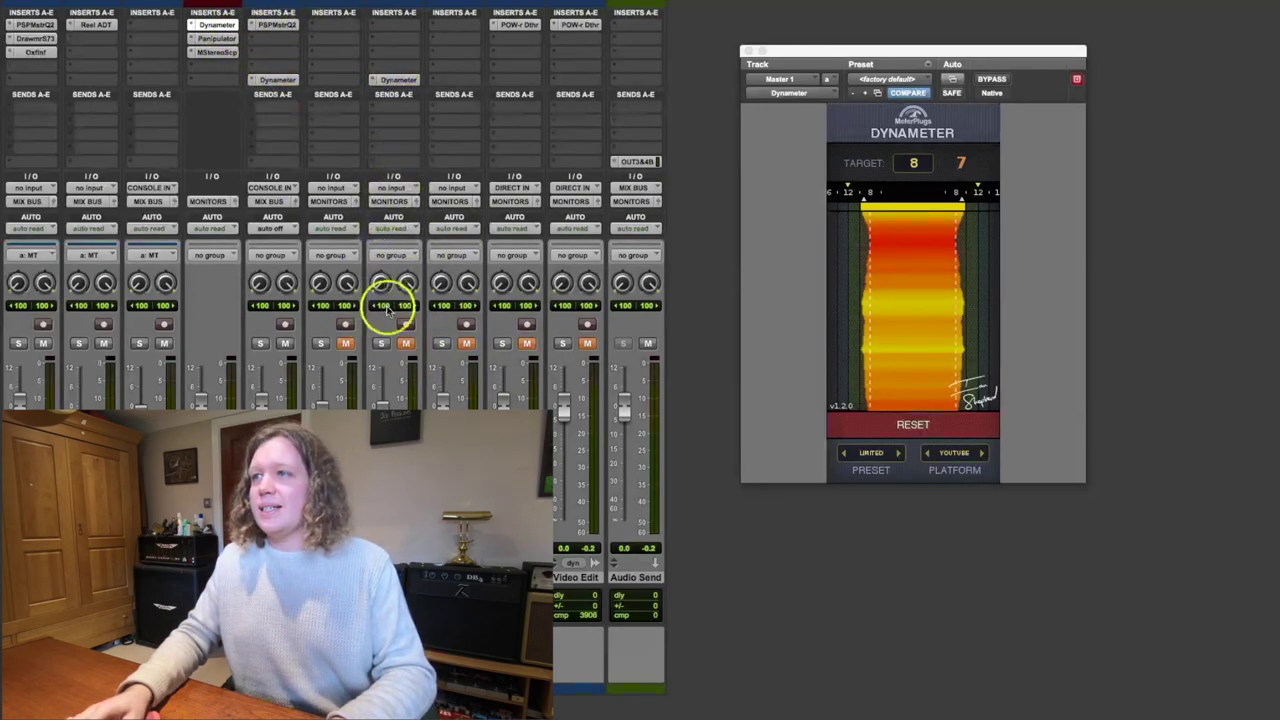
left_click(405, 344)
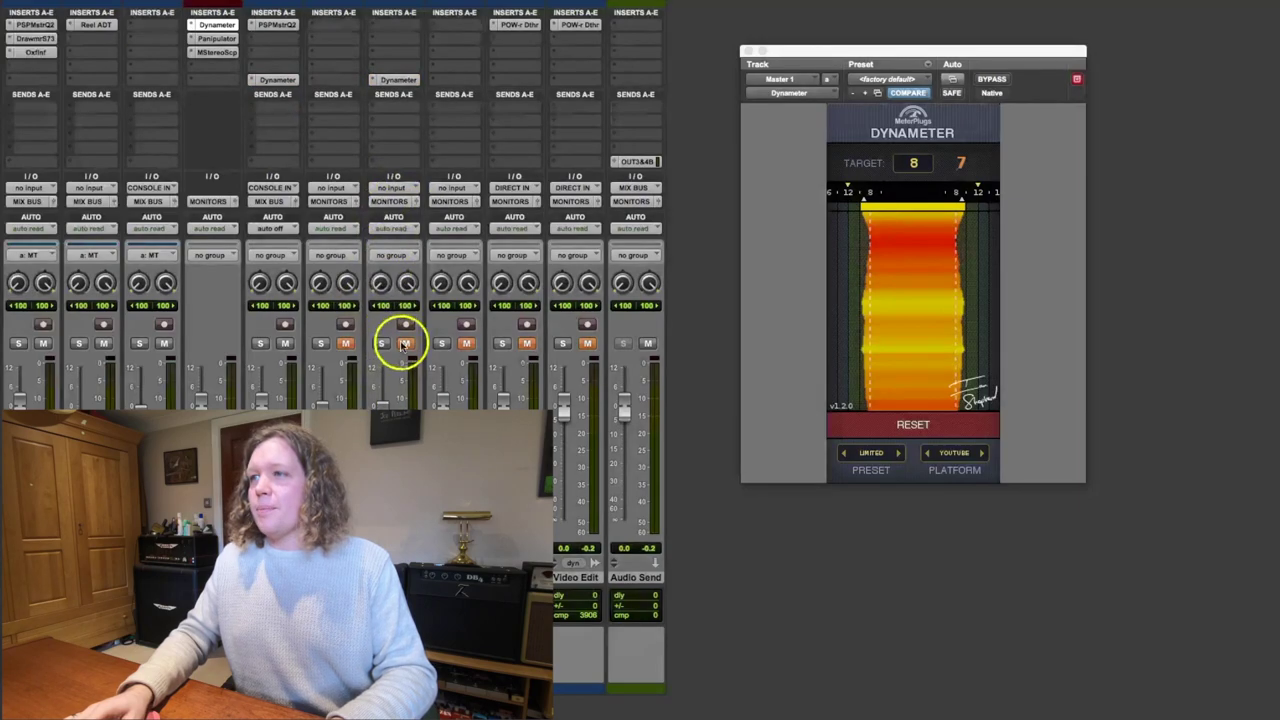
- Open Dynameter on the 02 Play Ball track, measure the reference's dynamics with the track soloed, and close the plug-in
left_click(395, 82)
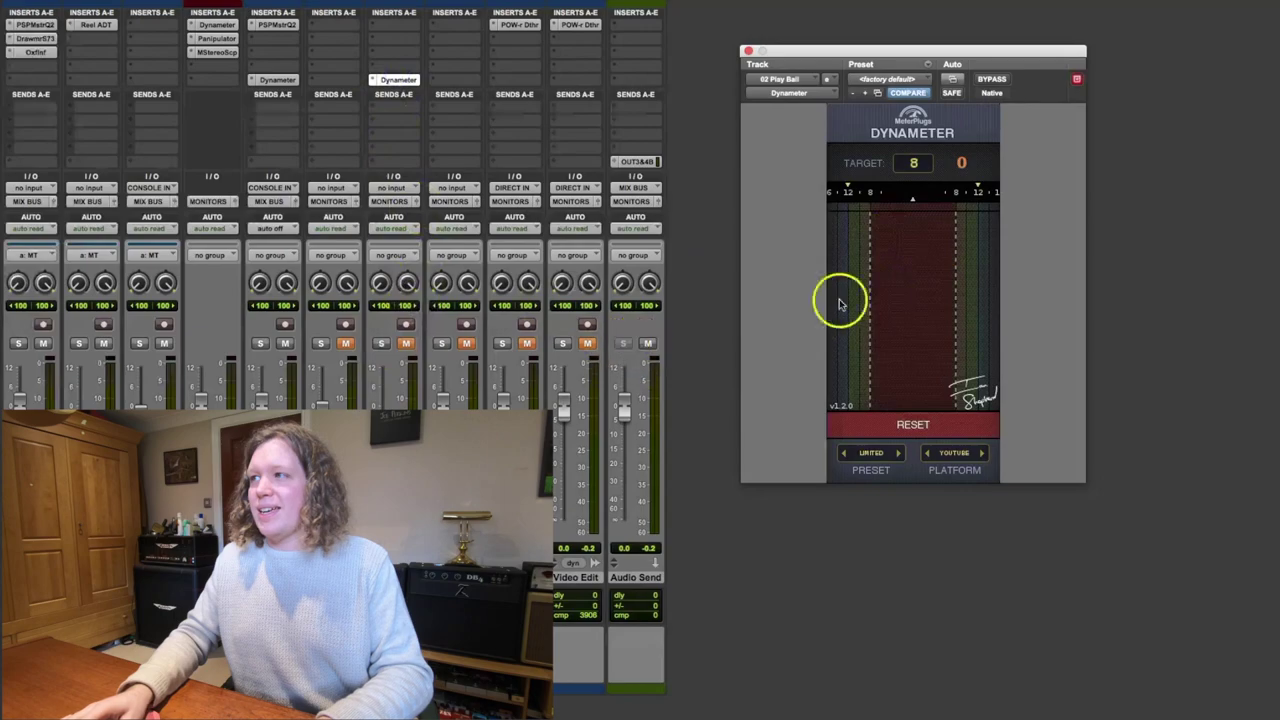
left_click(378, 342)
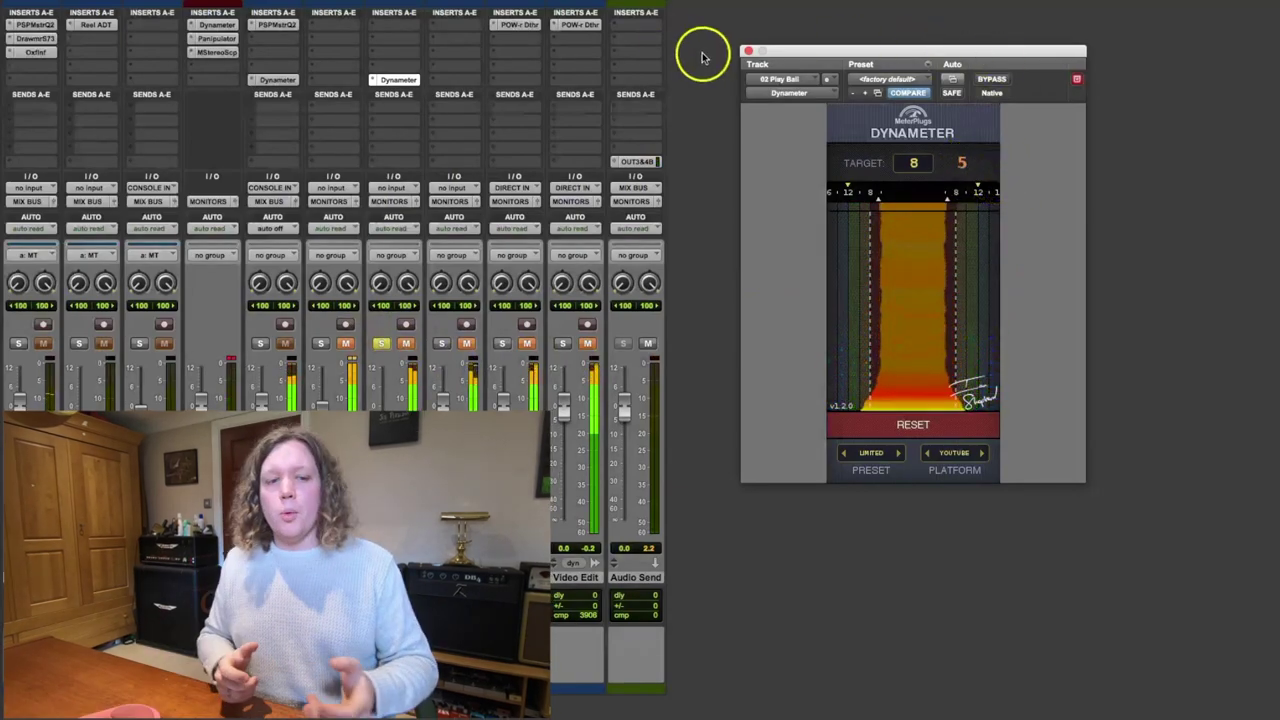
left_click(748, 50)
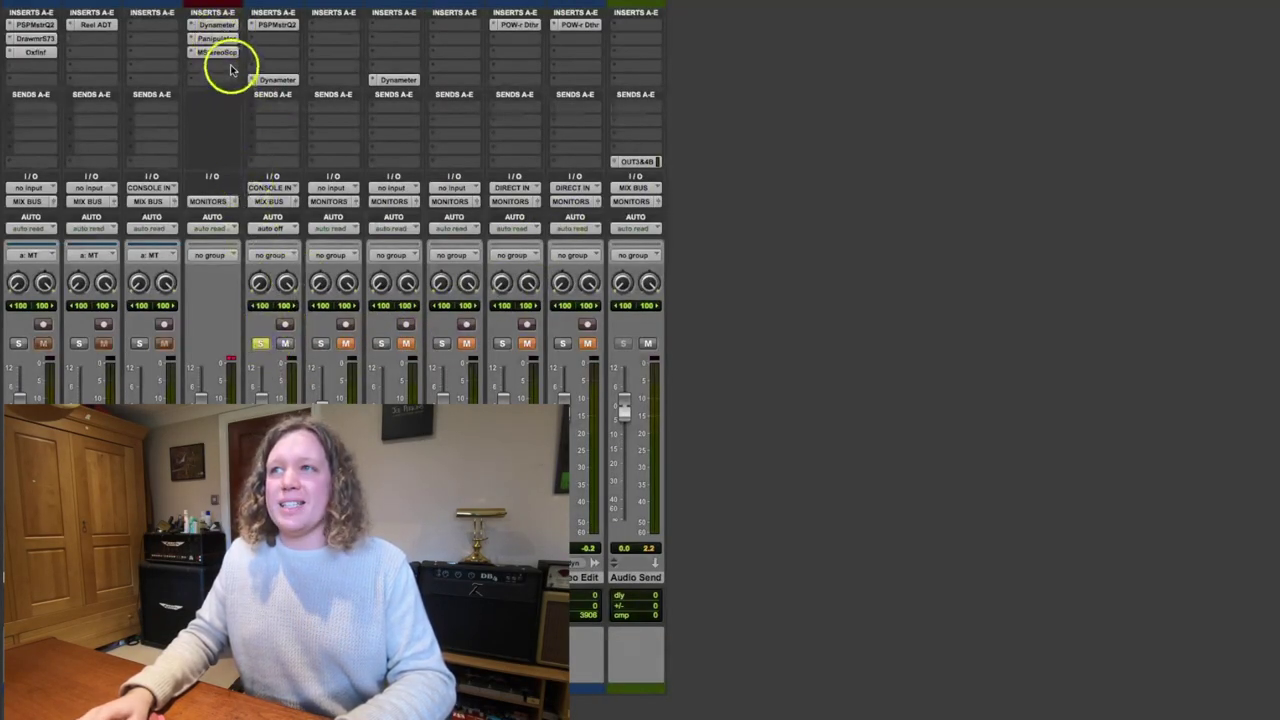
- Open Panipulator on the Master 1 track and toggle its mono switch on and off during playback to check mono compatibility
left_click(228, 40)
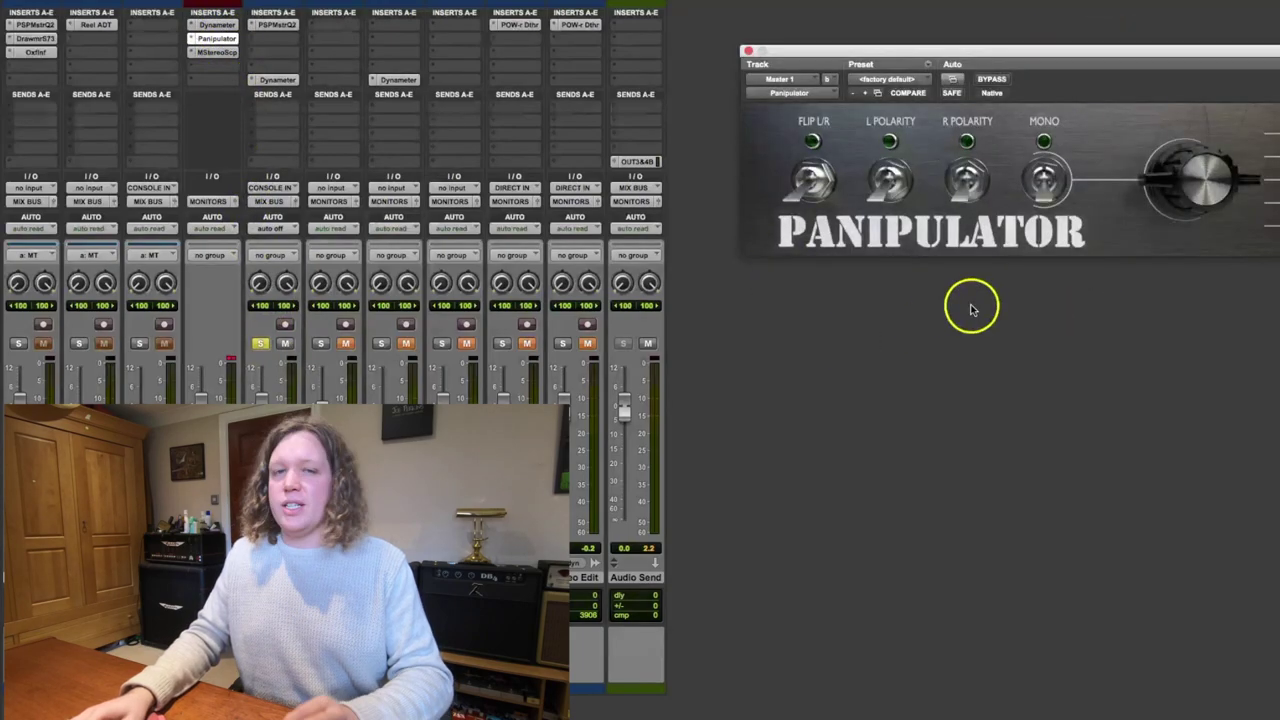
left_click(1045, 178)
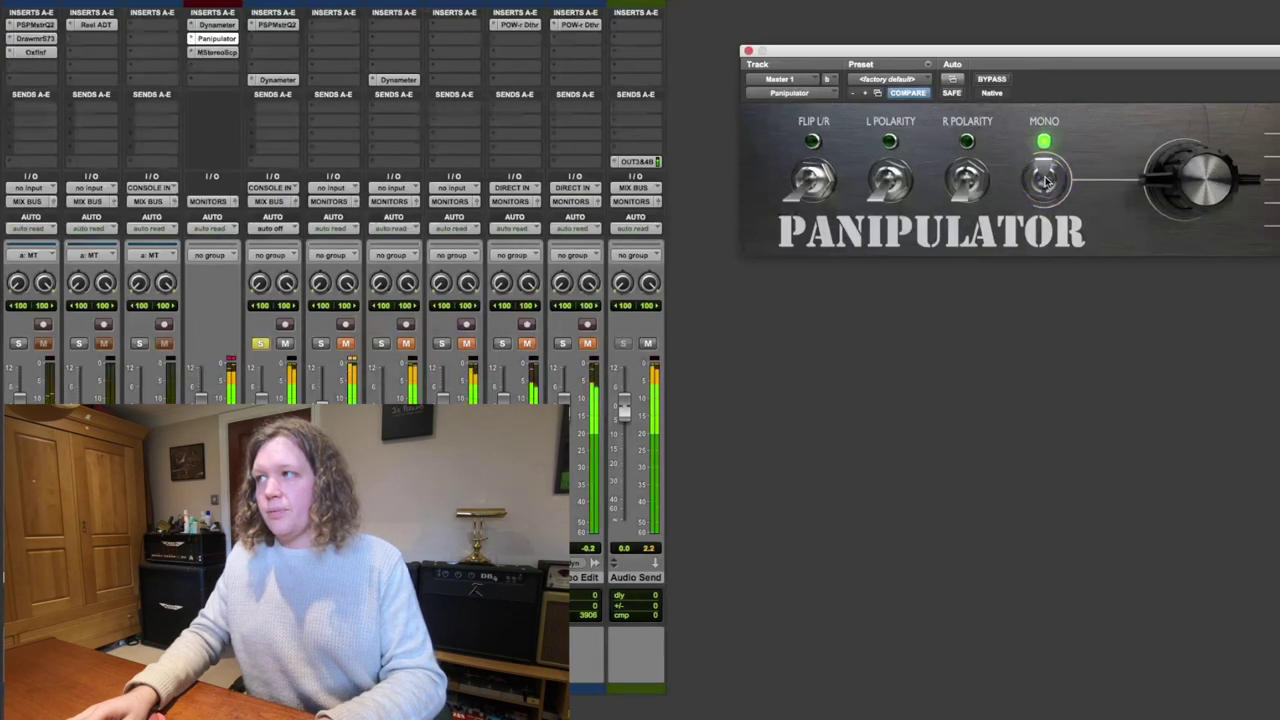
left_click(1046, 181)
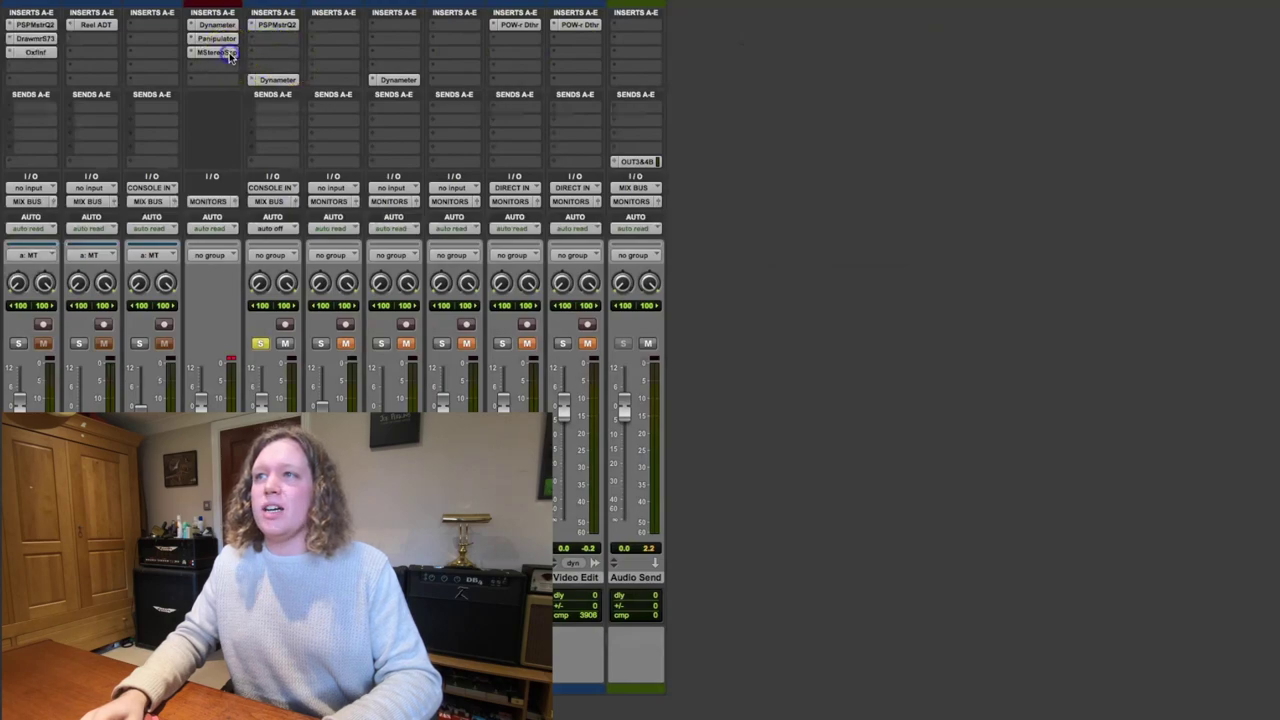
- Open MStereoScope on the Master 1 track and play the master to examine its stereo image in the scope
left_click(218, 52)
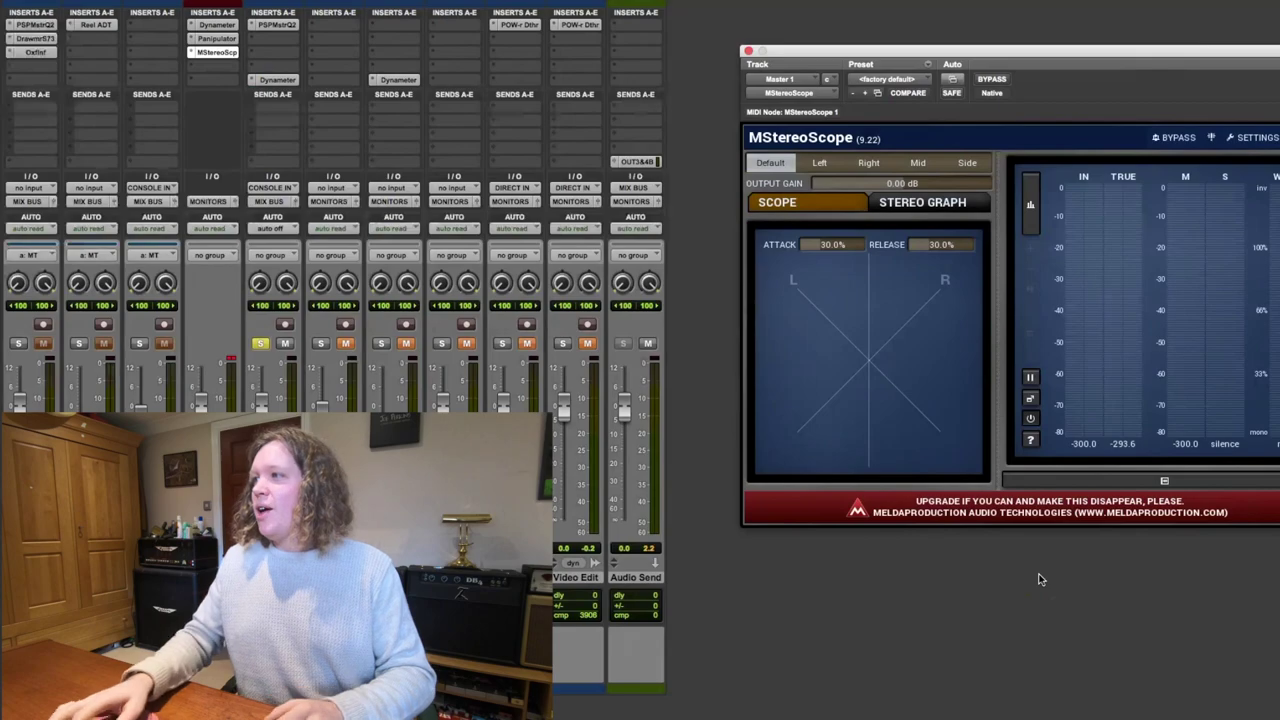
left_click(941, 380)
left_click(806, 259)
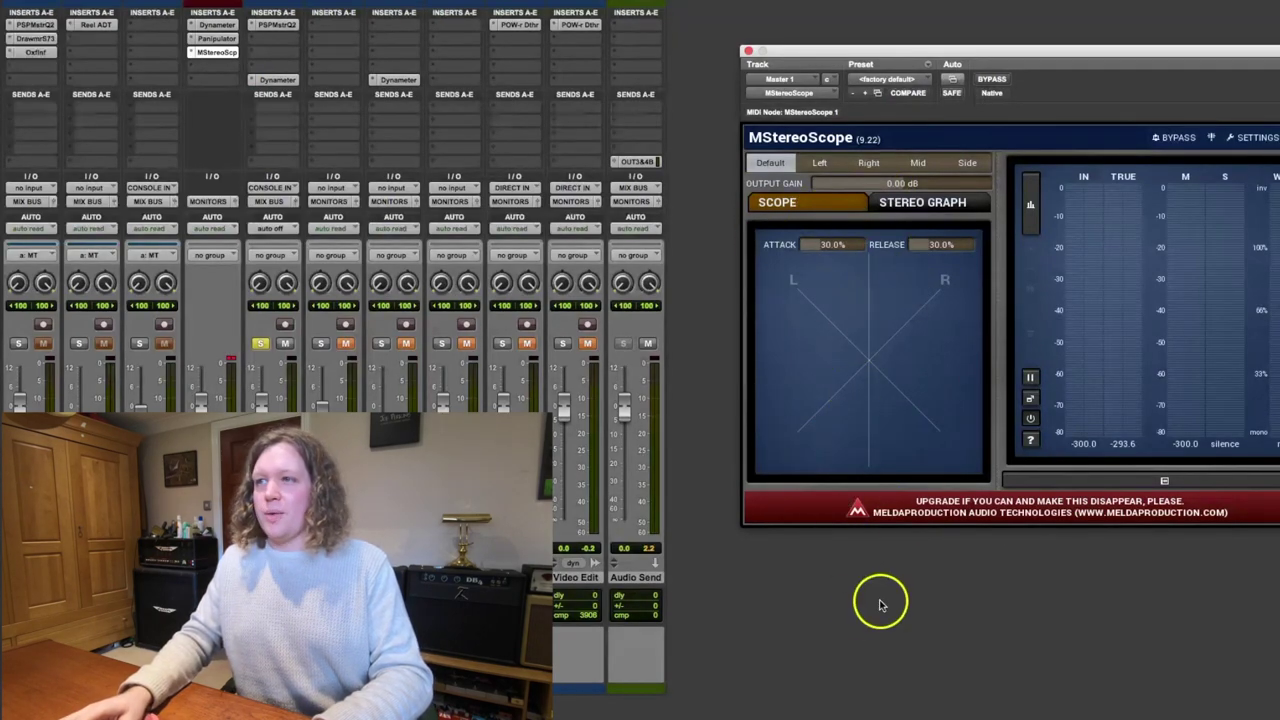
key("space")
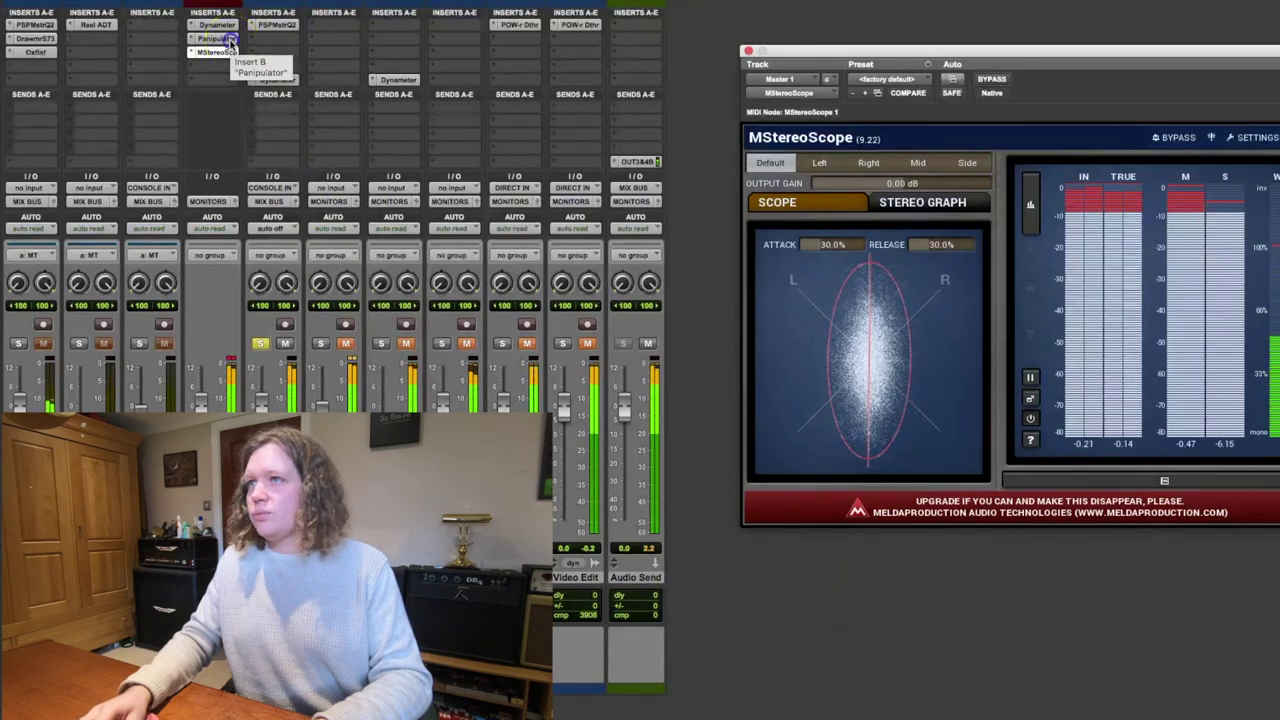
- Show Panipulator and MStereoScope from the Master 1 track together, with the MStereoScope window placed below Panipulator
left_click(229, 40)
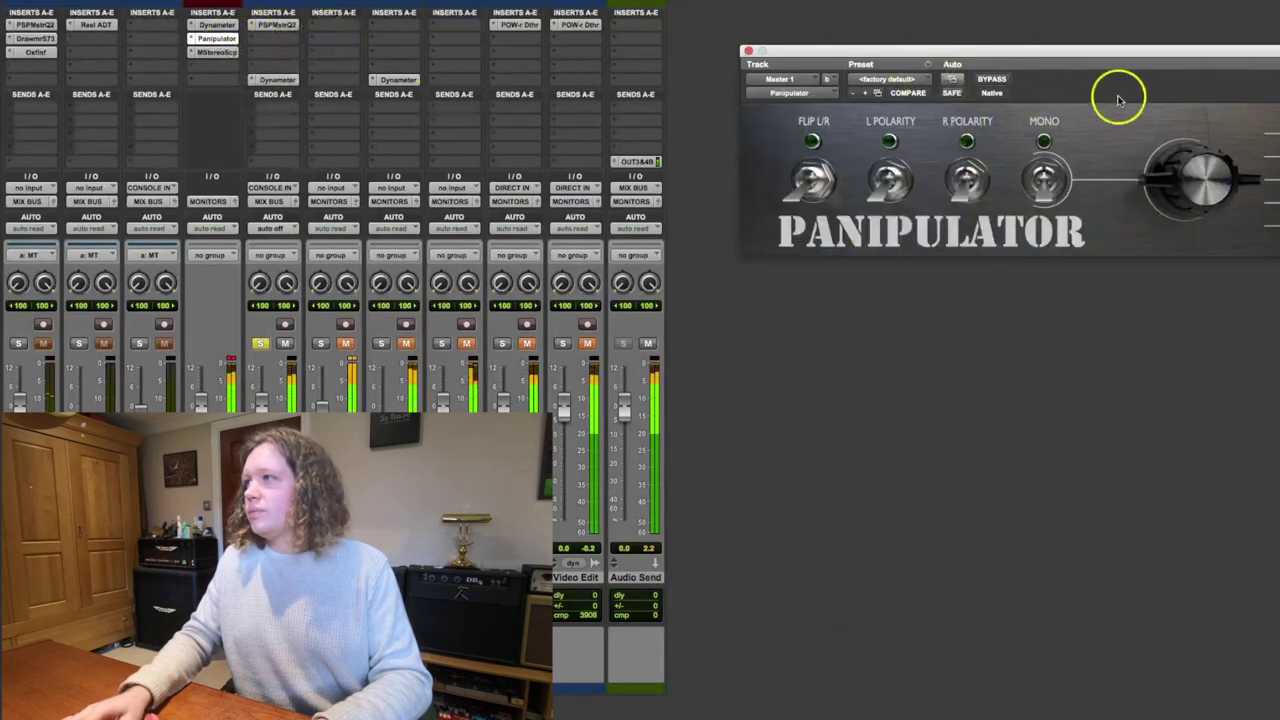
left_click(220, 52)
left_click_drag(1066, 57, 1055, 289)
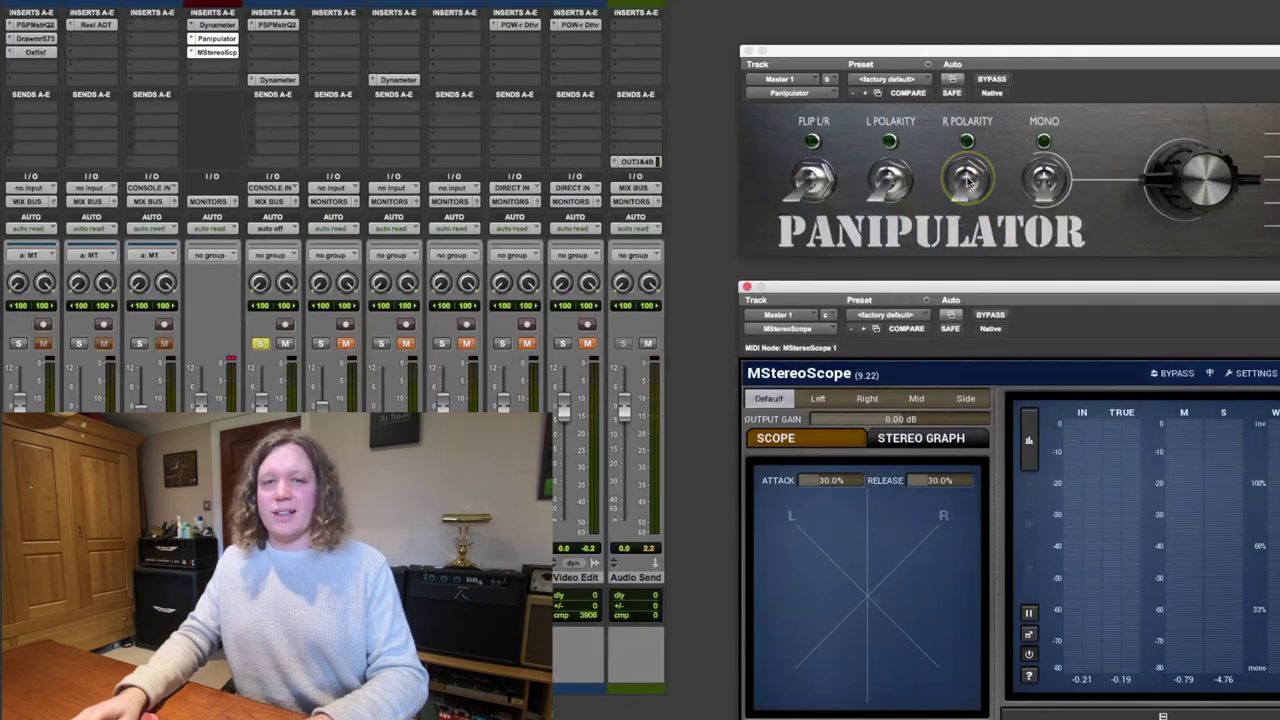
- Play the master and toggle Panipulator's R Polarity switch on and off to compare the stereo image in MStereoScope
left_click(951, 380)
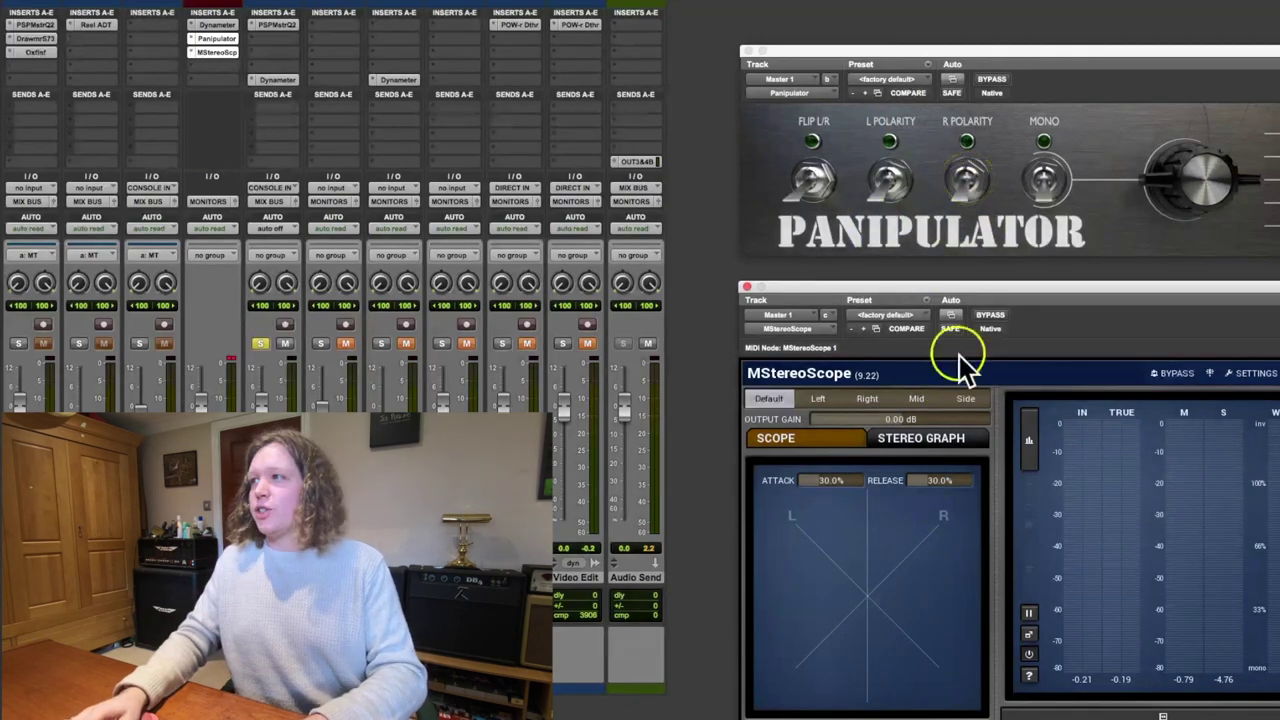
left_click(967, 178)
key("space")
left_click(967, 178)
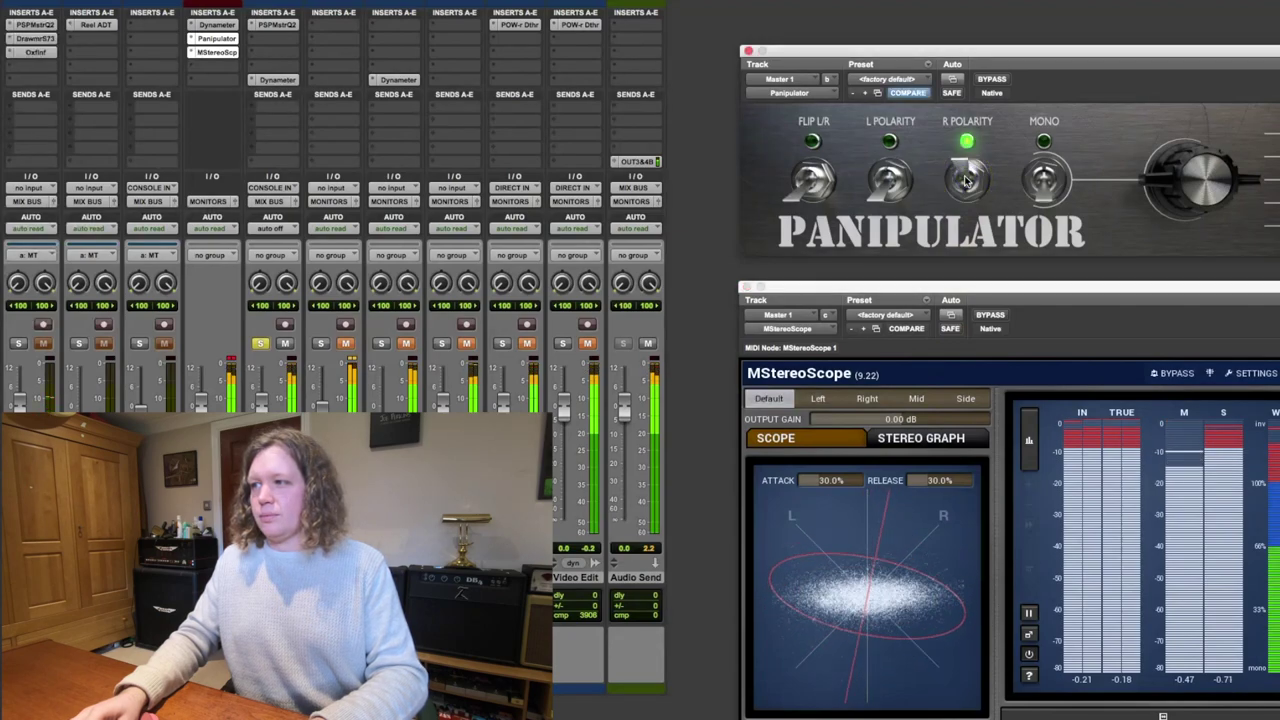
left_click(967, 178)
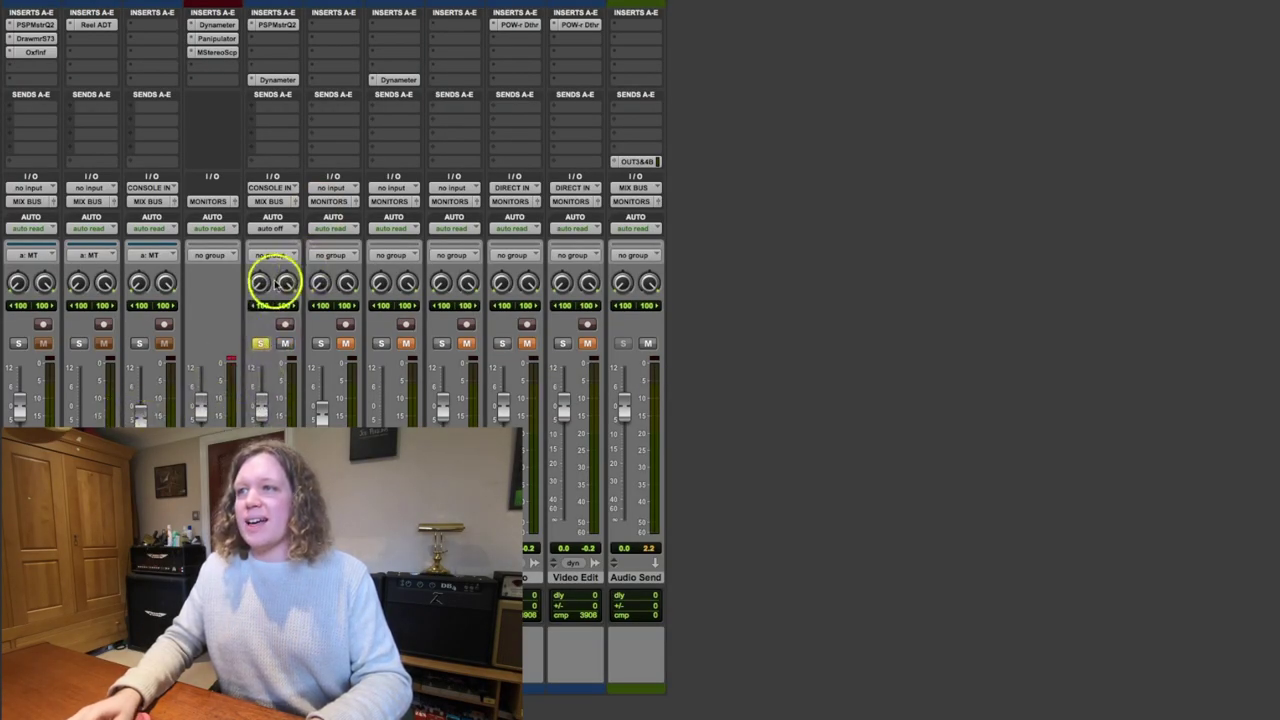
- Open PSP MasterQ2 on the MT Master In.dup1 track and check its output ceiling control
left_click(277, 25)
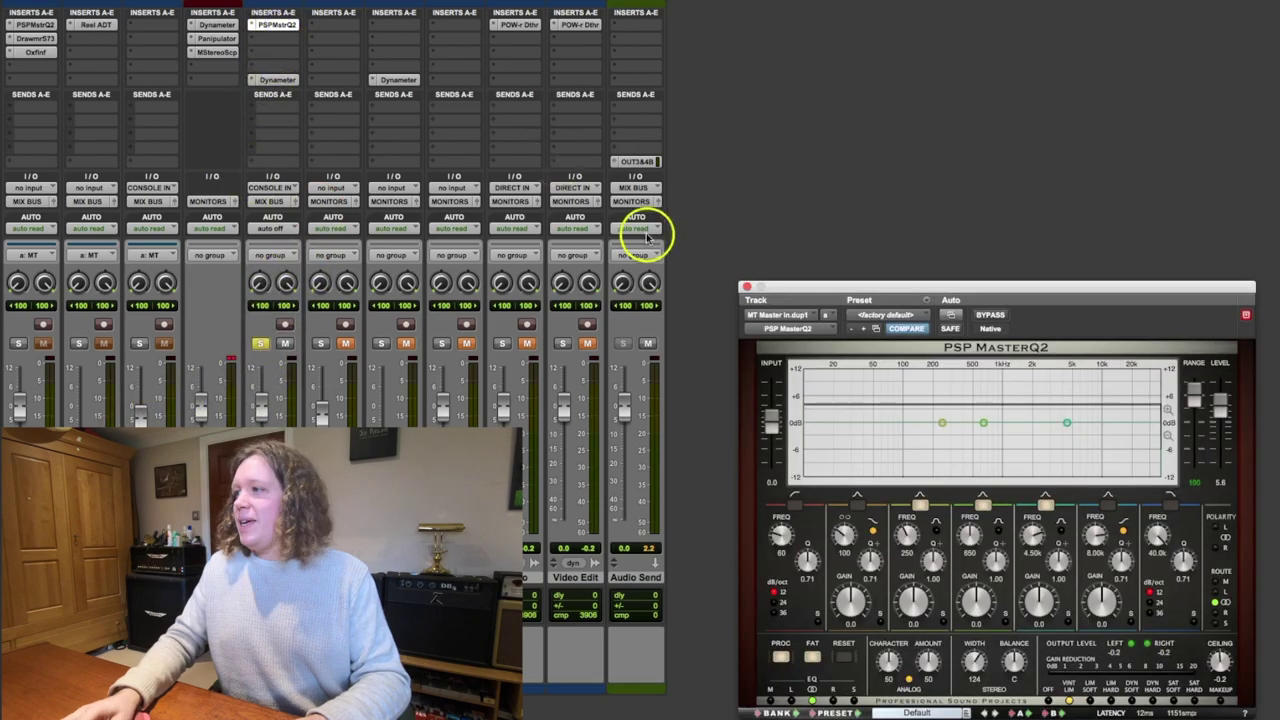
left_click(1220, 662)
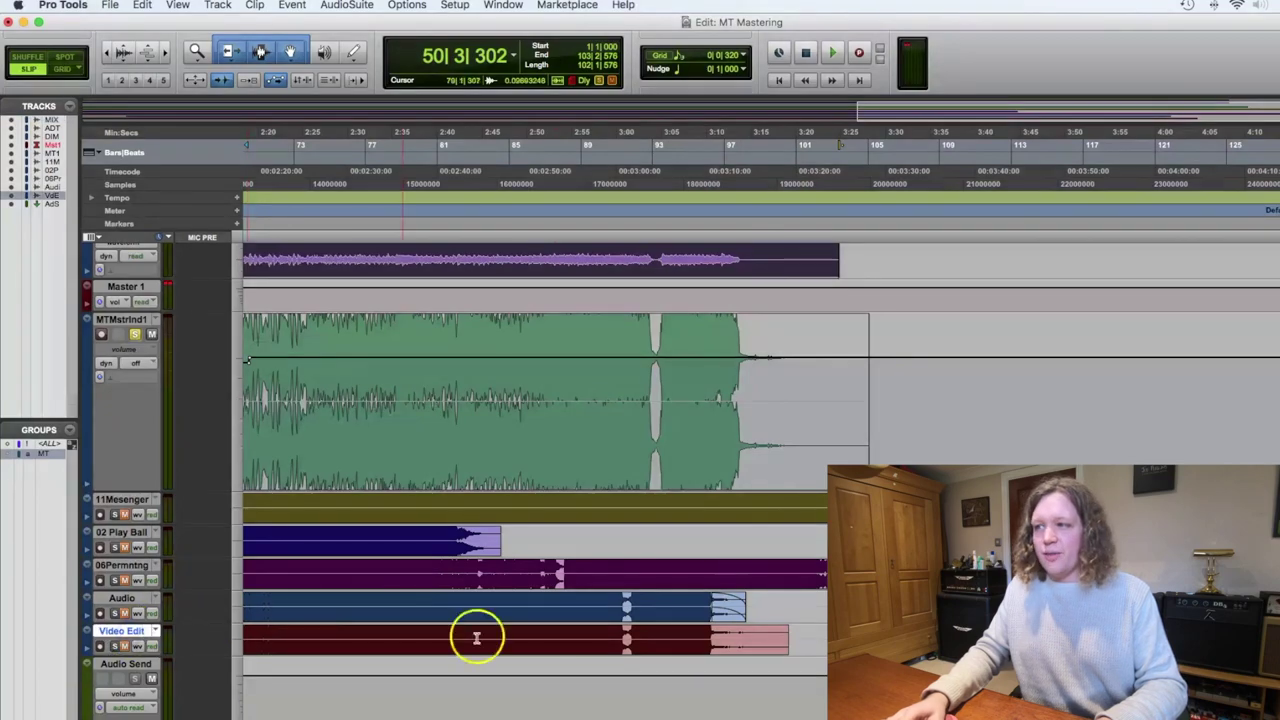
- Review the Audio and Video Edit tracks in the Edit window, comparing their clips at the ends and at the session start
scroll(588, 643, "right", 5)
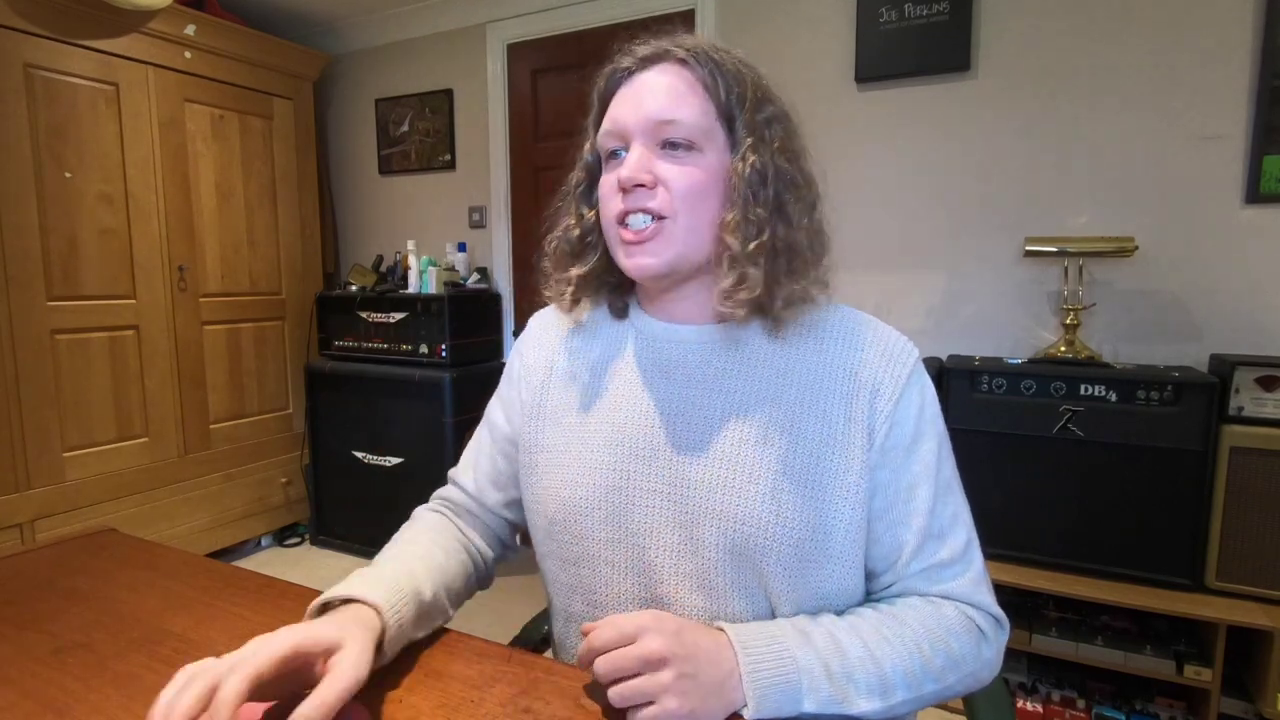
left_click(313, 645)
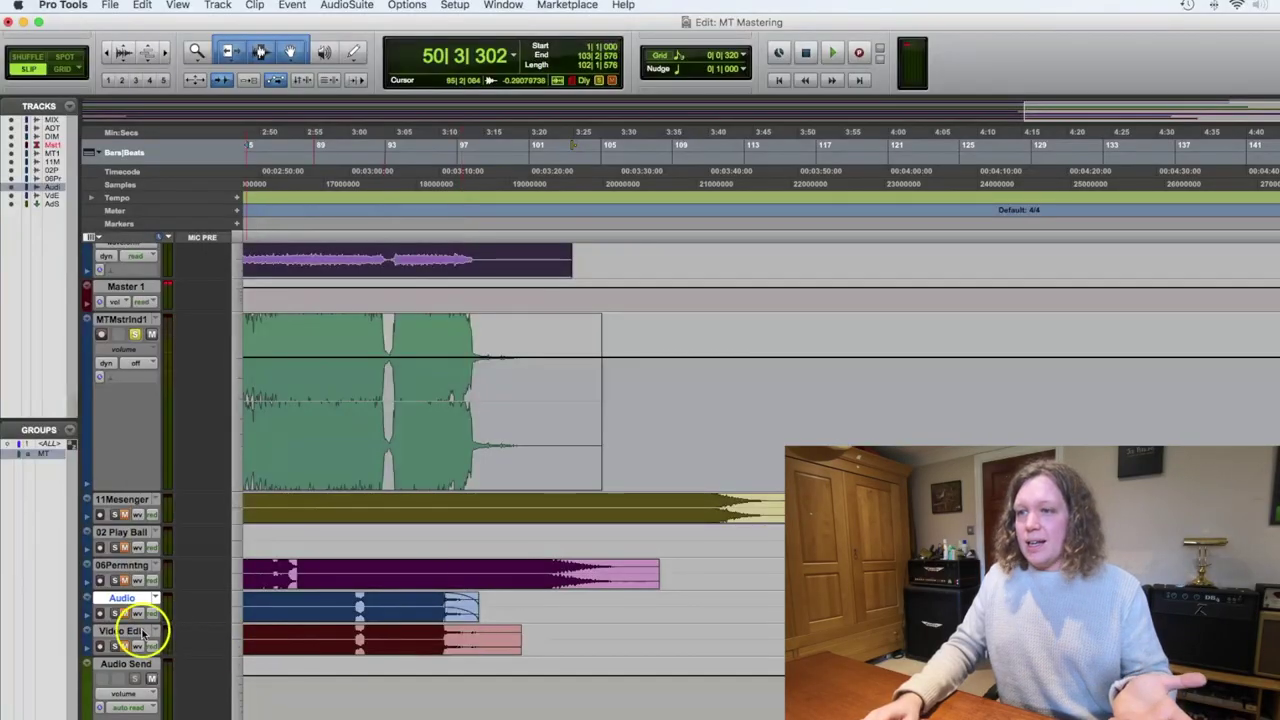
left_click(143, 632)
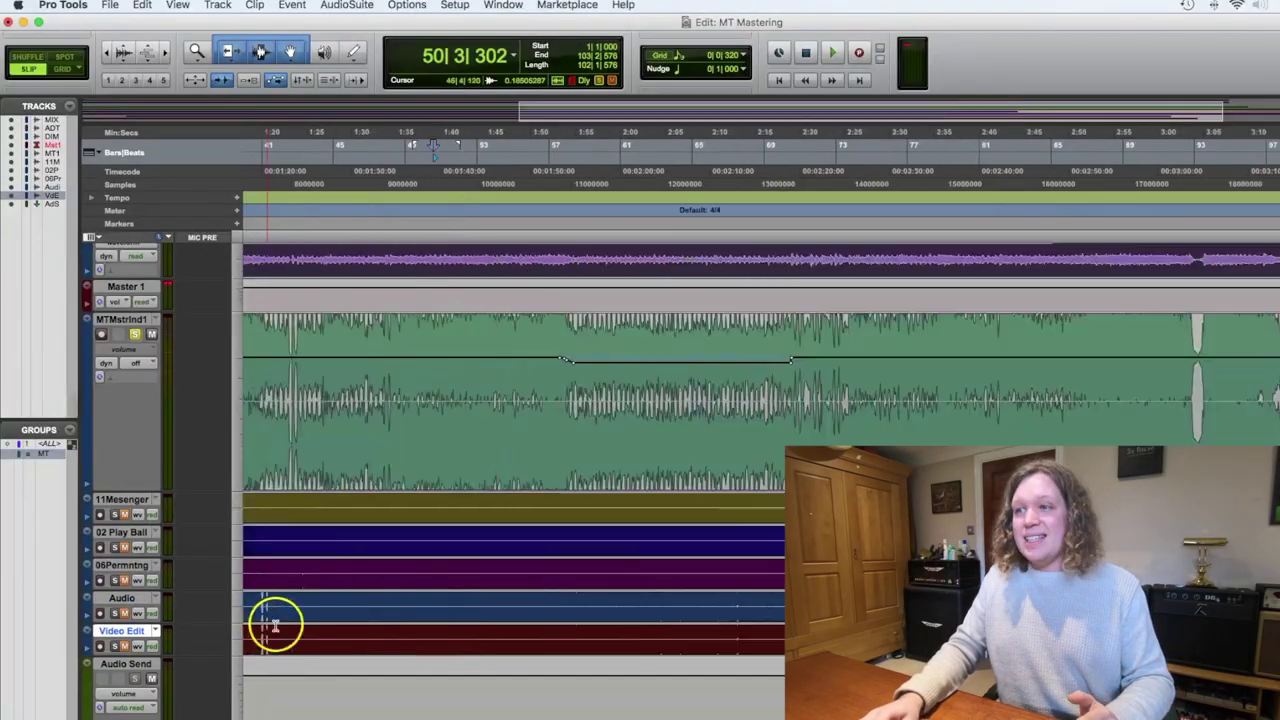
key("Home")
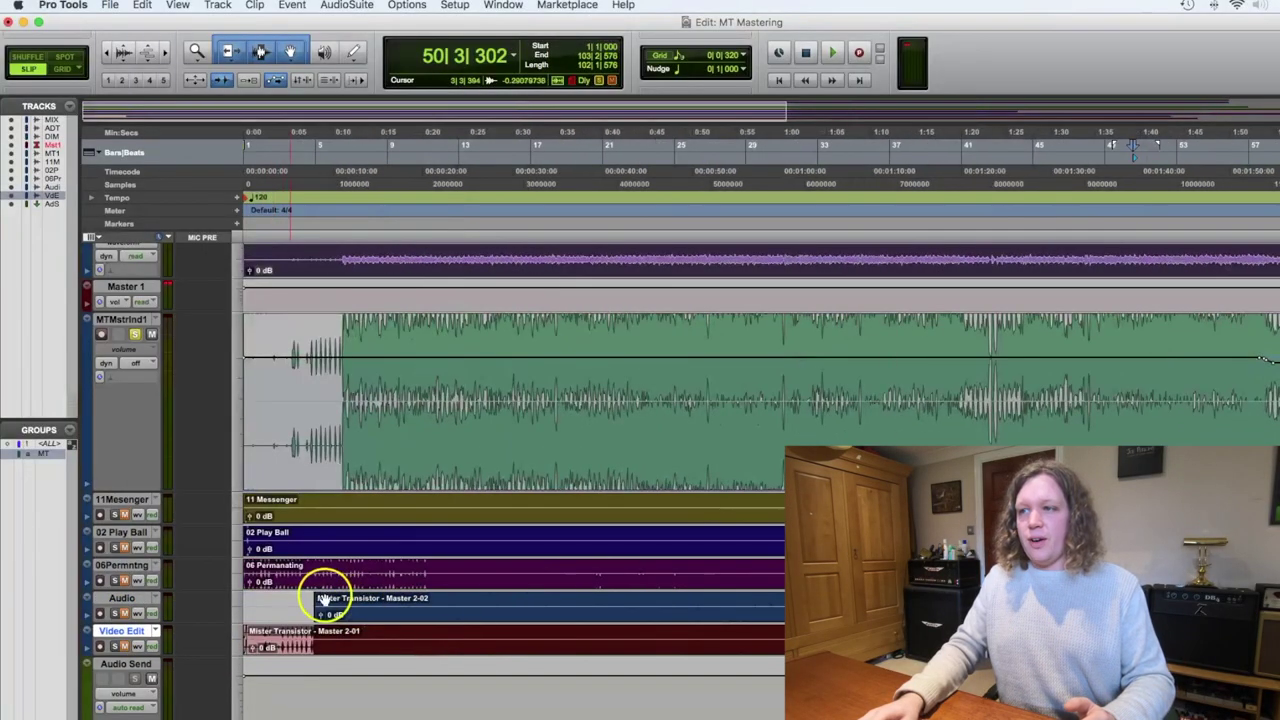
left_click(134, 603)
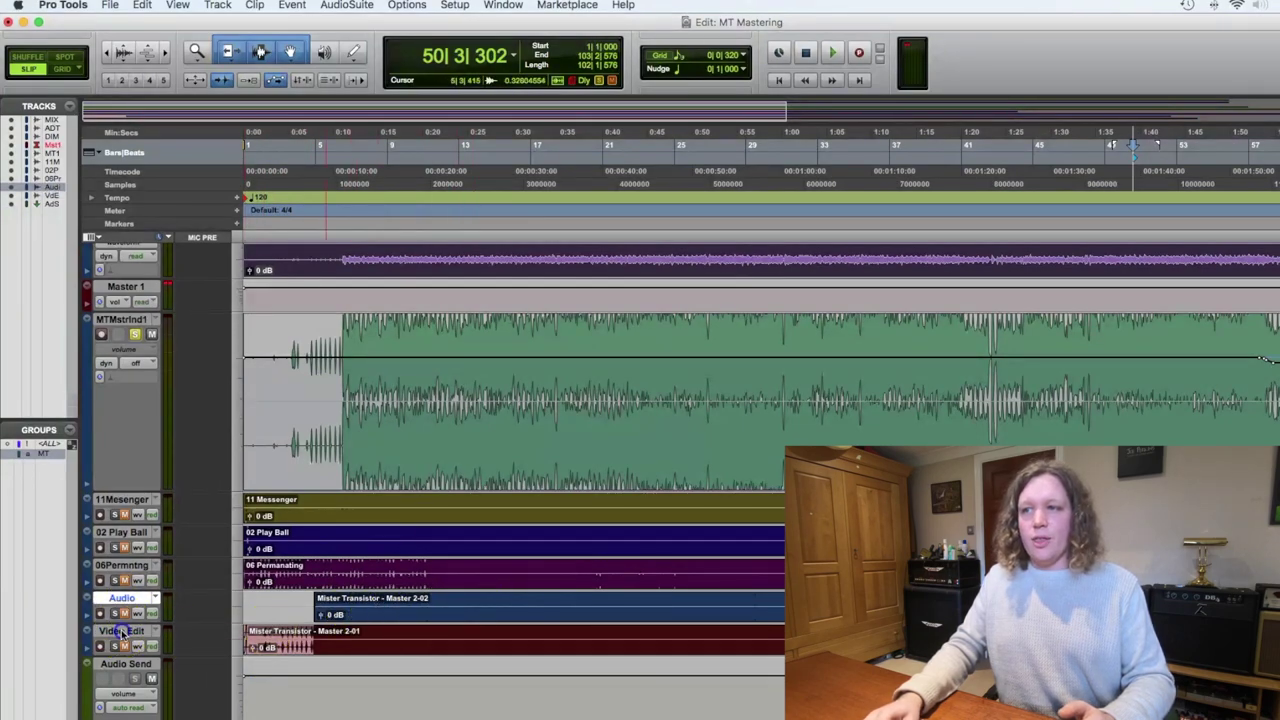
- Switch to the Mix window and open POW-r Dither on the Video Edit track to view its settings
key("super+equal")
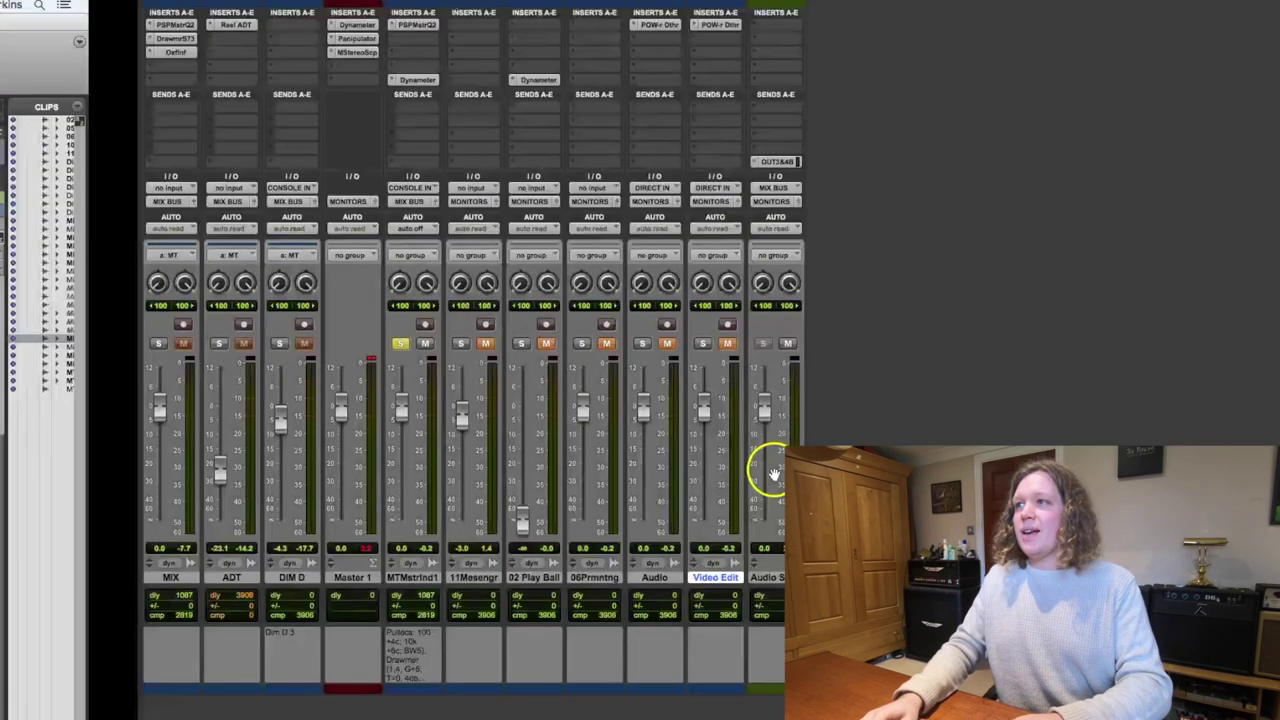
left_click(584, 25)
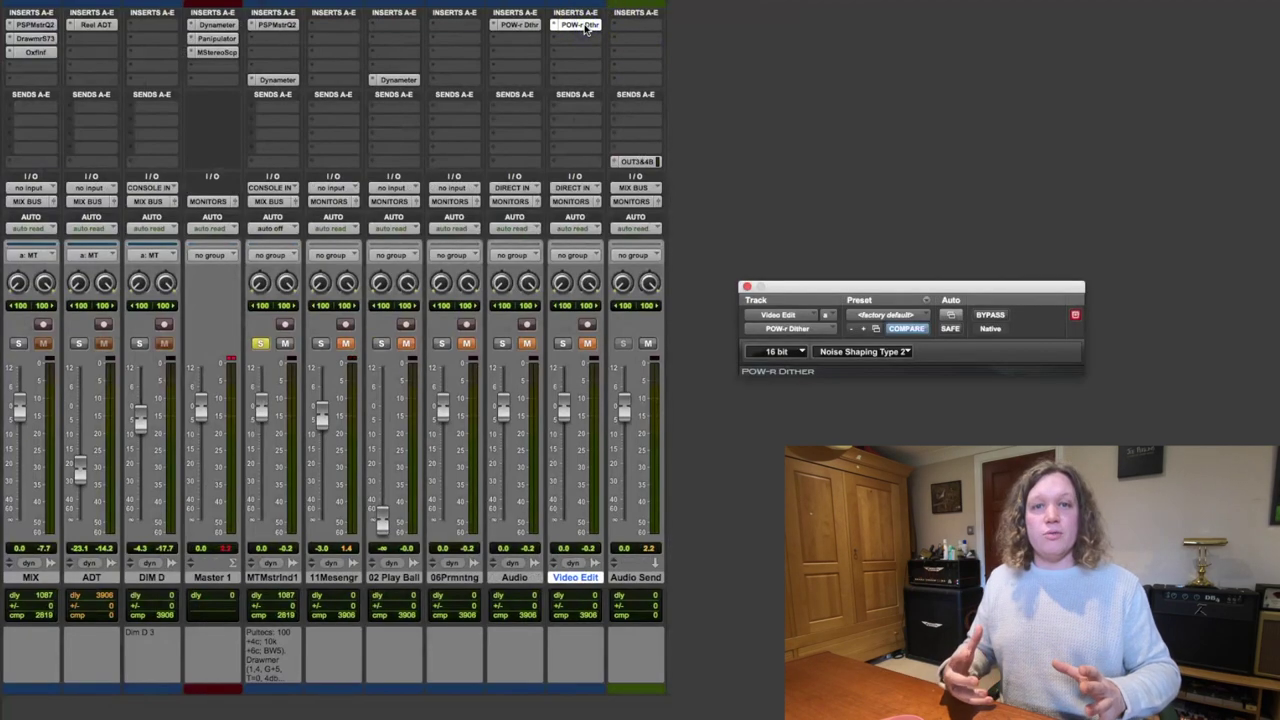